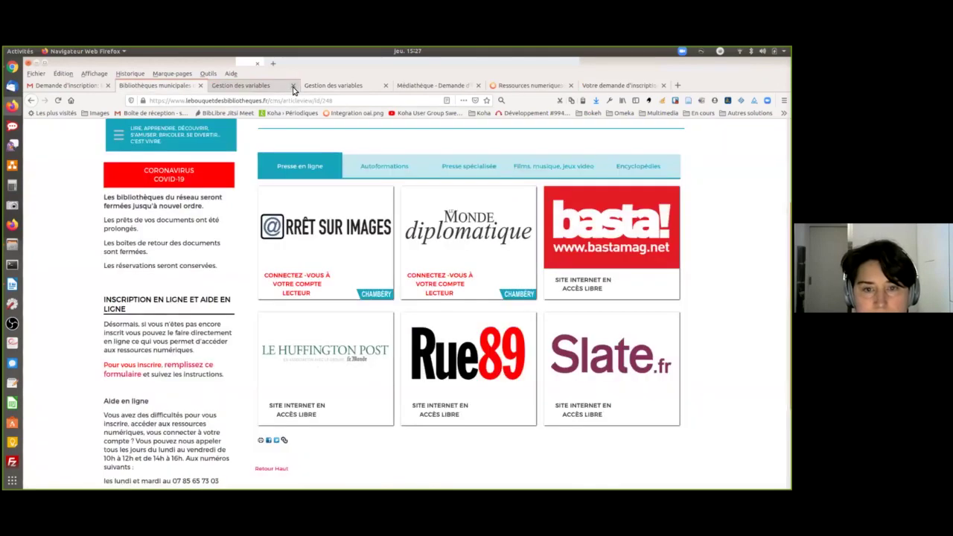
- Open the Ressources en ligne page of the Chambéry library site and examine its Presse en ligne resources
scroll(619, 241, up, 3)
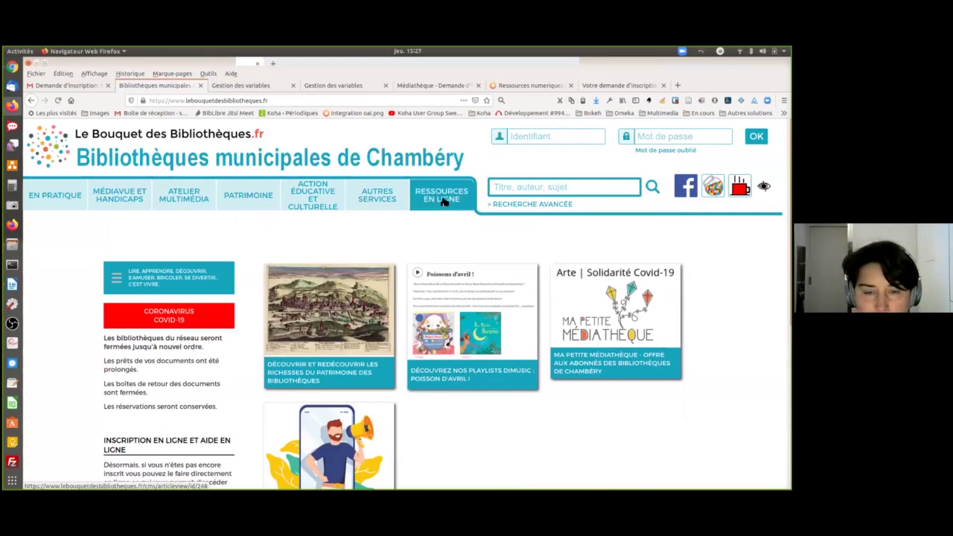
click(443, 201)
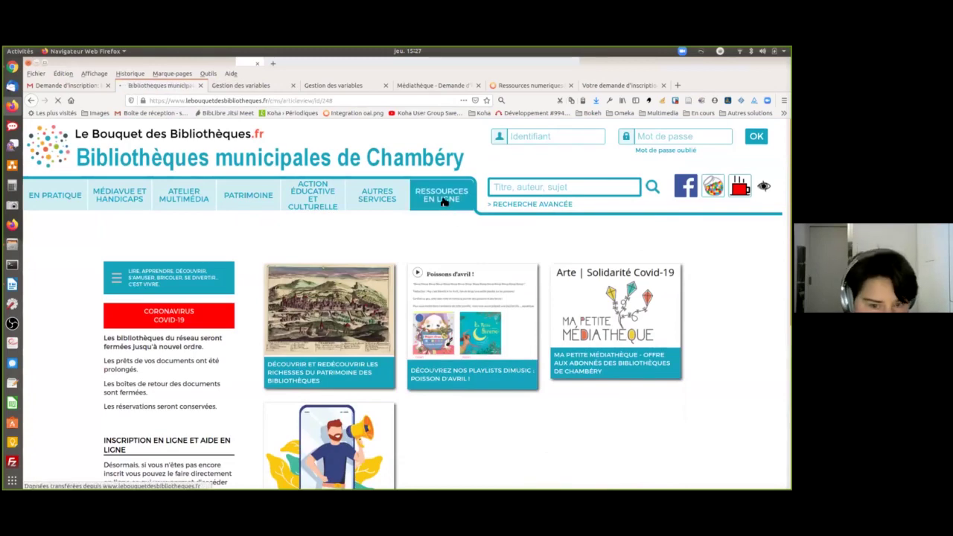
scroll(450, 308, down, 1)
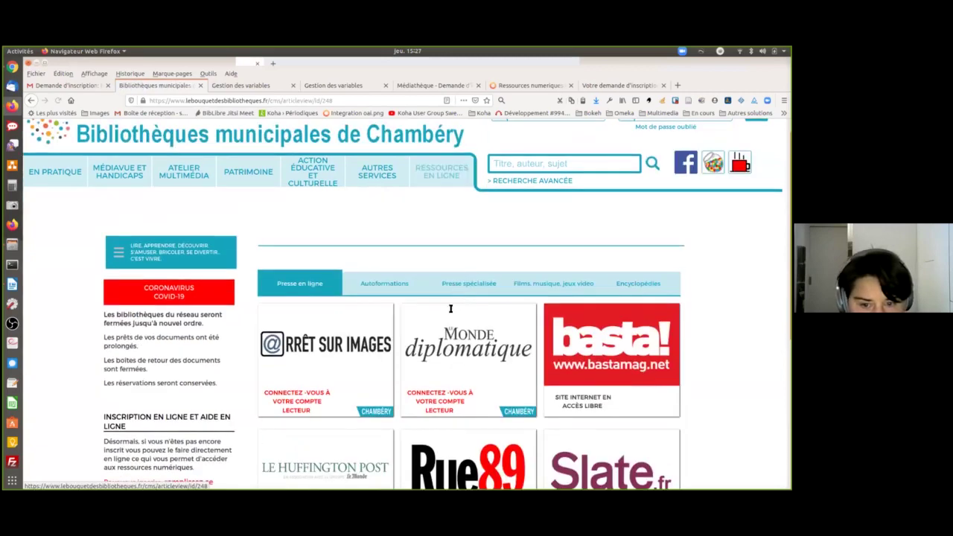
scroll(450, 308, down, 2)
mouse_move(440, 276)
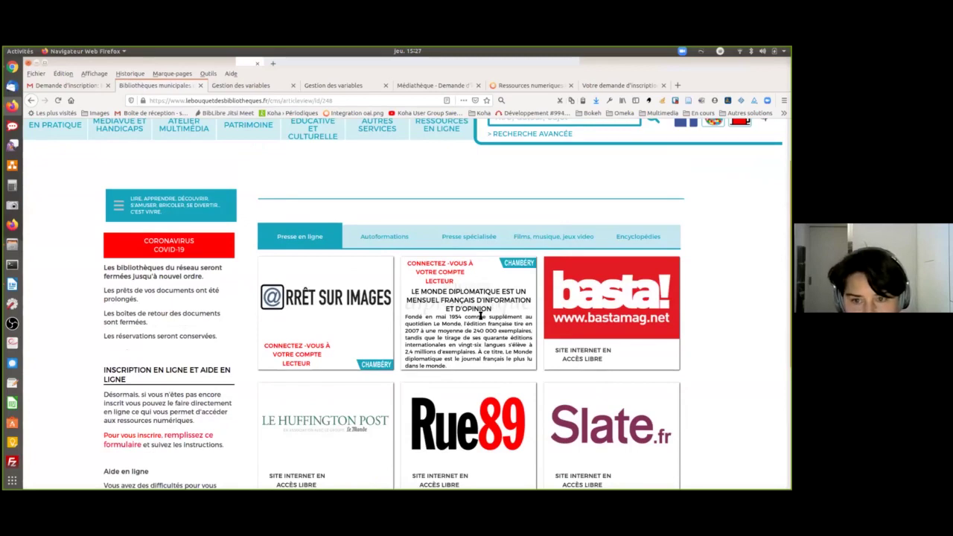
scroll(480, 313, up, 1)
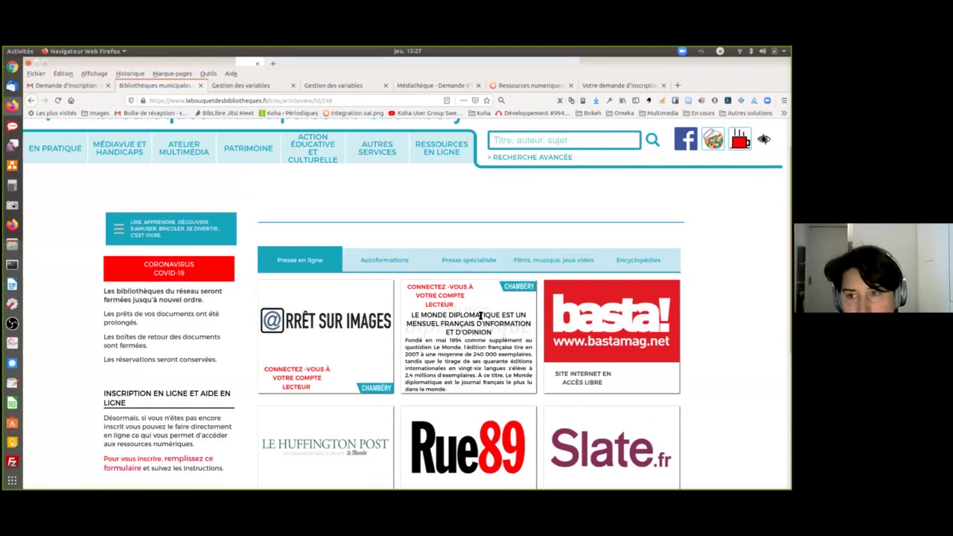
scroll(544, 260, up, 2)
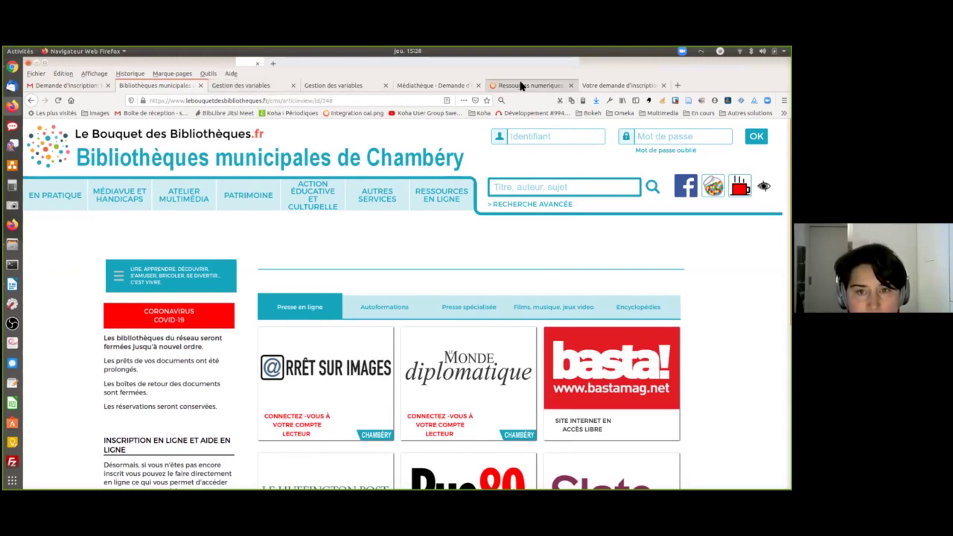
- Switch to the Bokeh administration, clear the menu search filter and open the user groups management
click(262, 88)
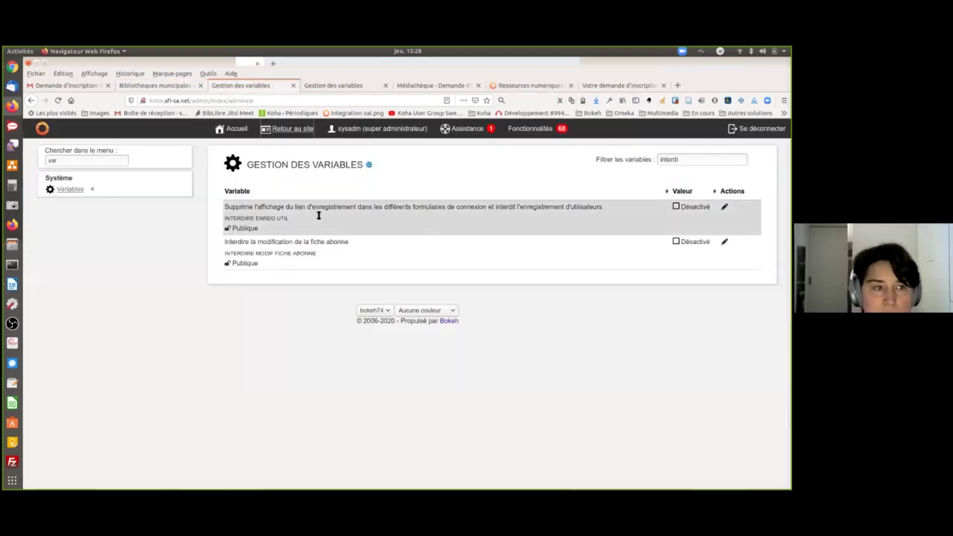
double_click(52, 160)
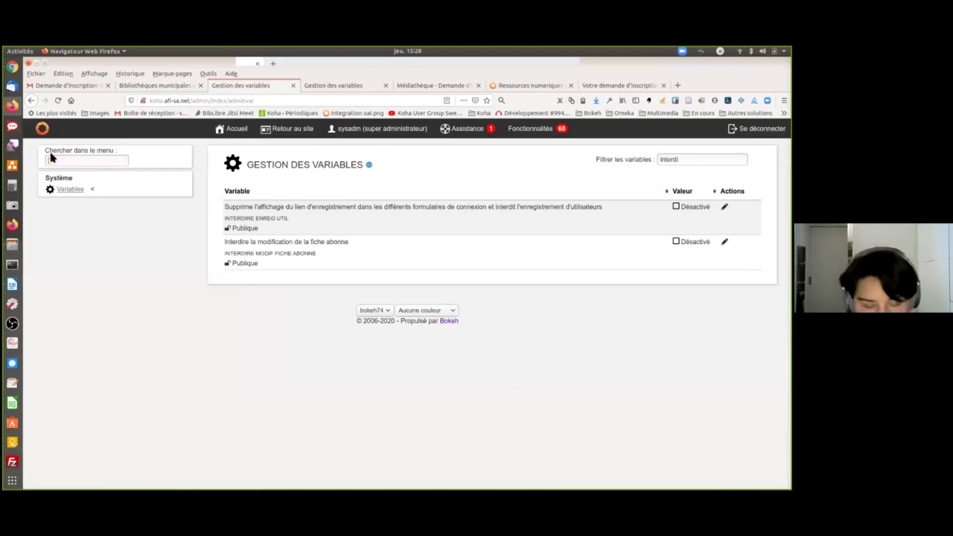
key(BackSpace)
scroll(207, 336, down, 2)
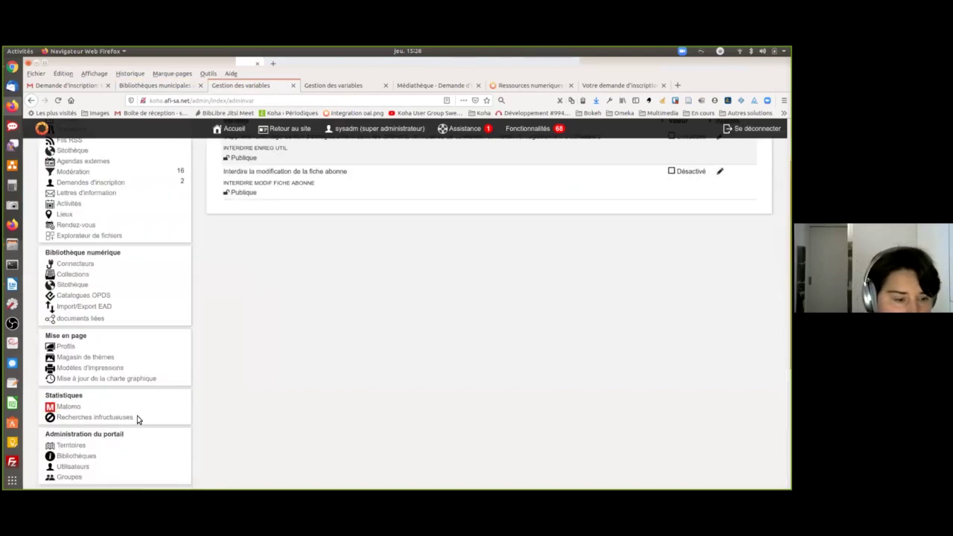
scroll(141, 416, down, 2)
click(71, 430)
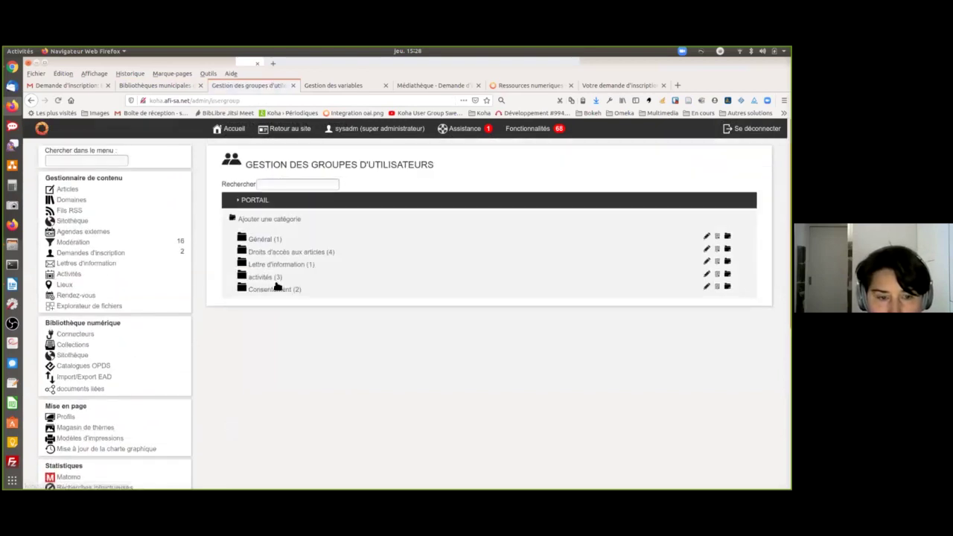
- Add a user group labelled "invites provisoire" in the Général category, with Dynamique user selection
click(266, 239)
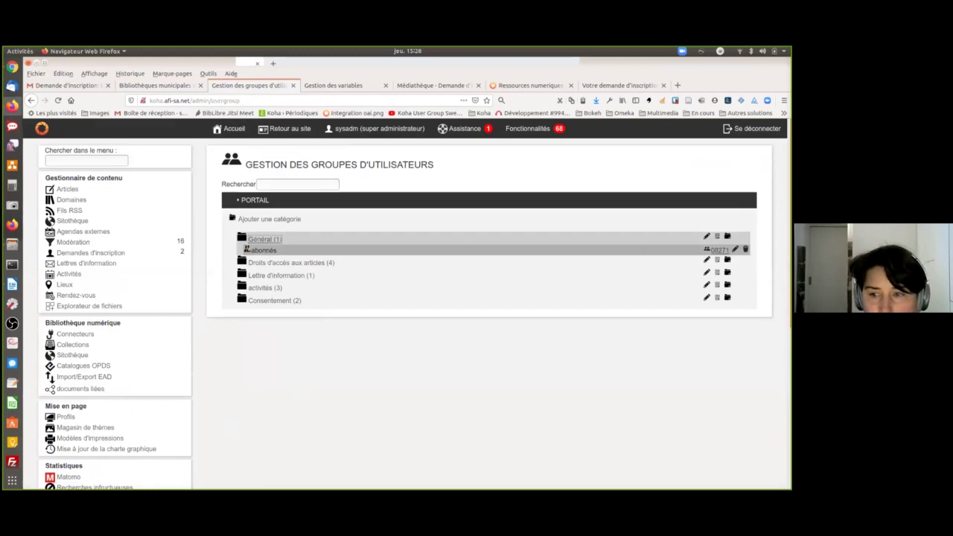
mouse_move(526, 251)
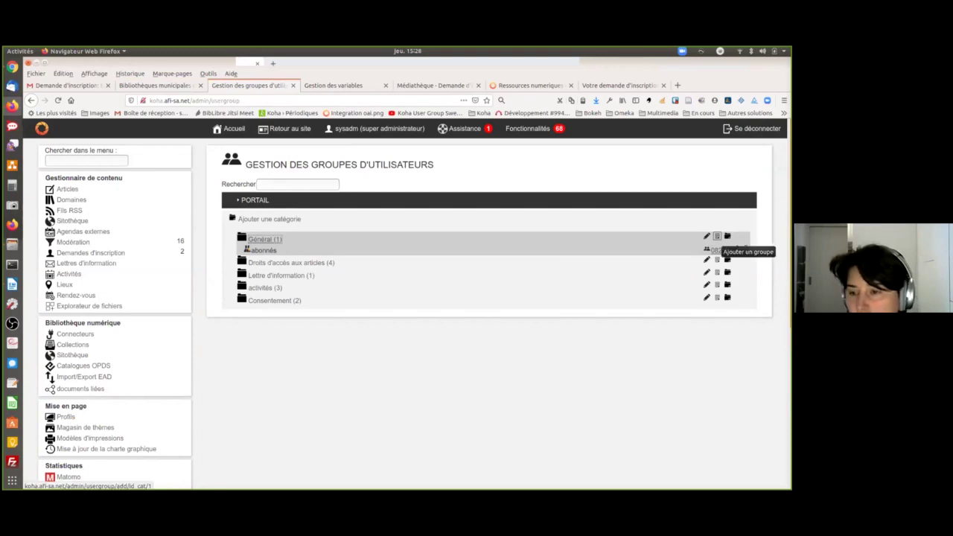
click(717, 237)
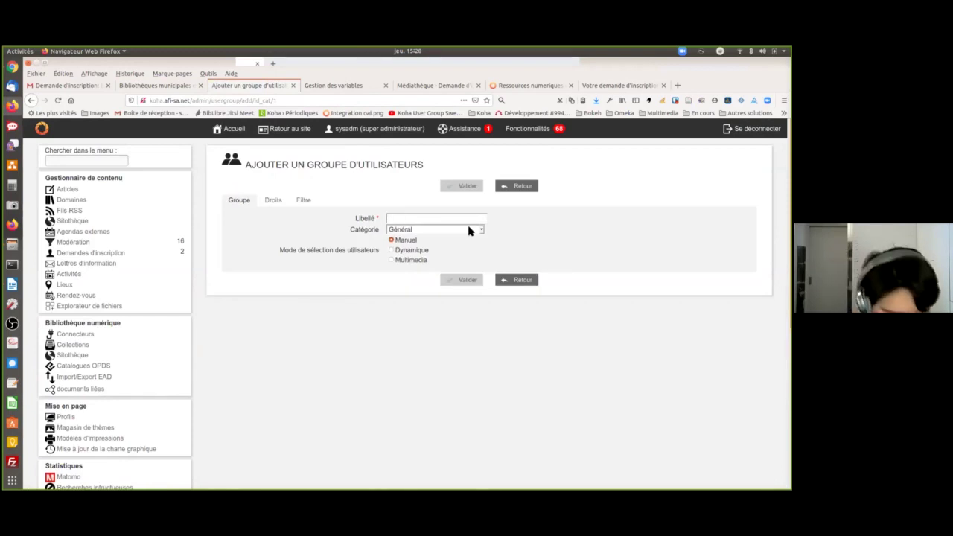
text(invi)
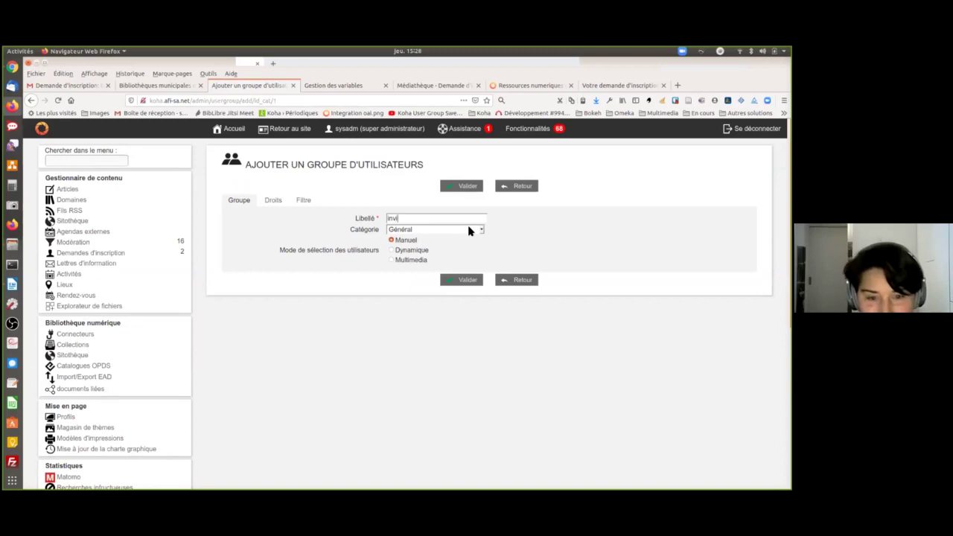
text(tes pro)
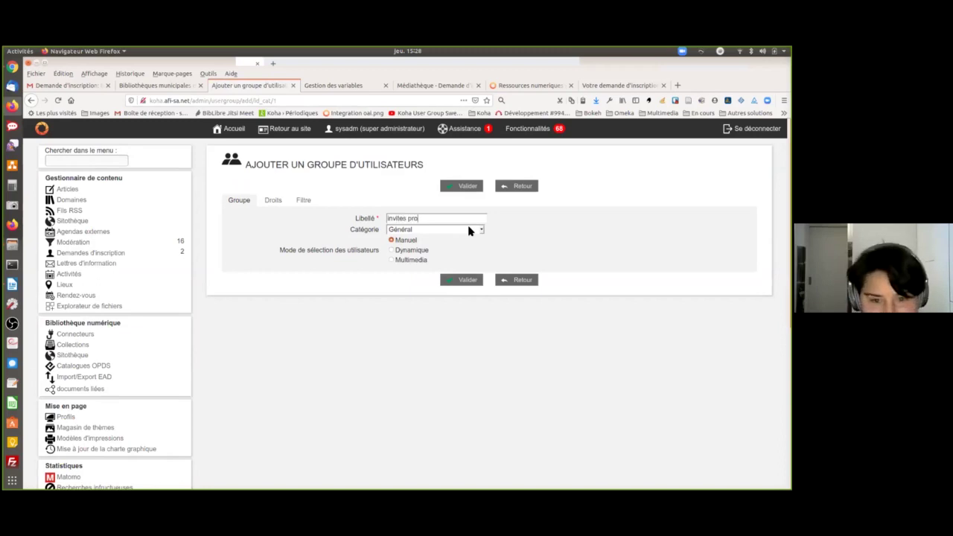
text(visoire)
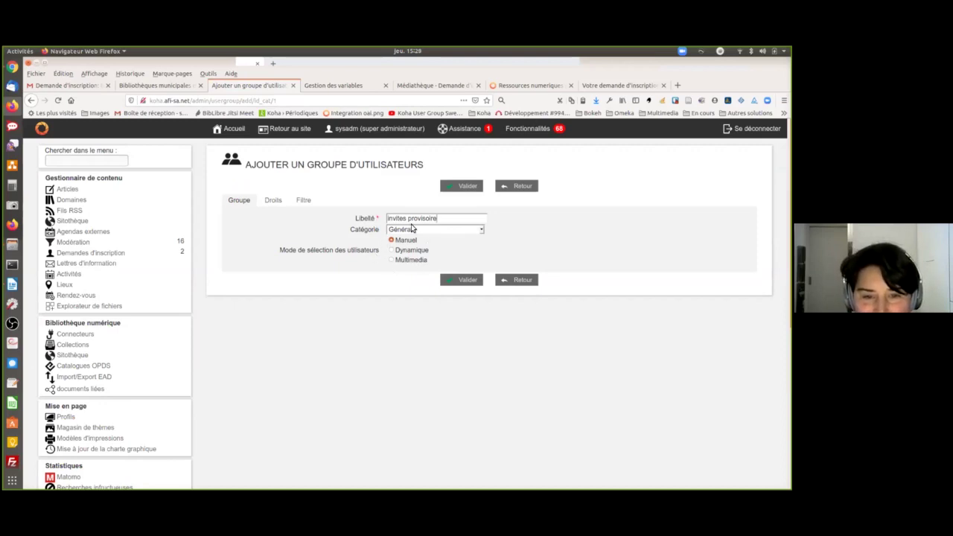
click(390, 250)
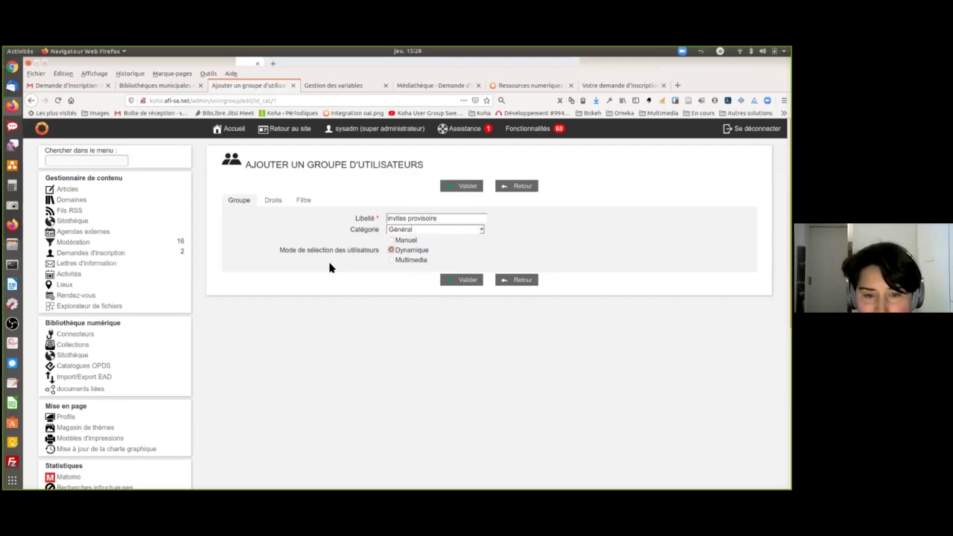
- Grant the new group access to Cyberlibris and planetnemo.fr, and save it with the Invité access-level filter
click(303, 202)
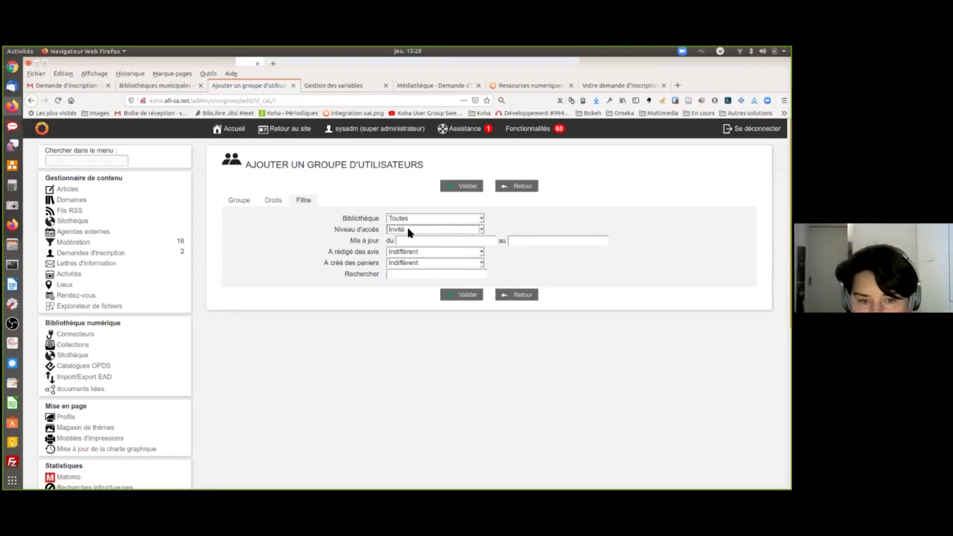
click(274, 201)
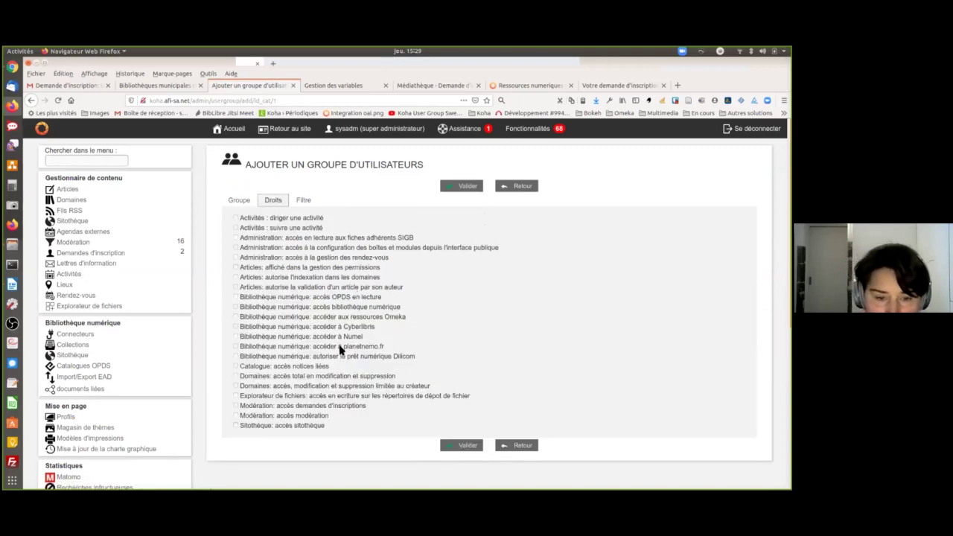
click(235, 327)
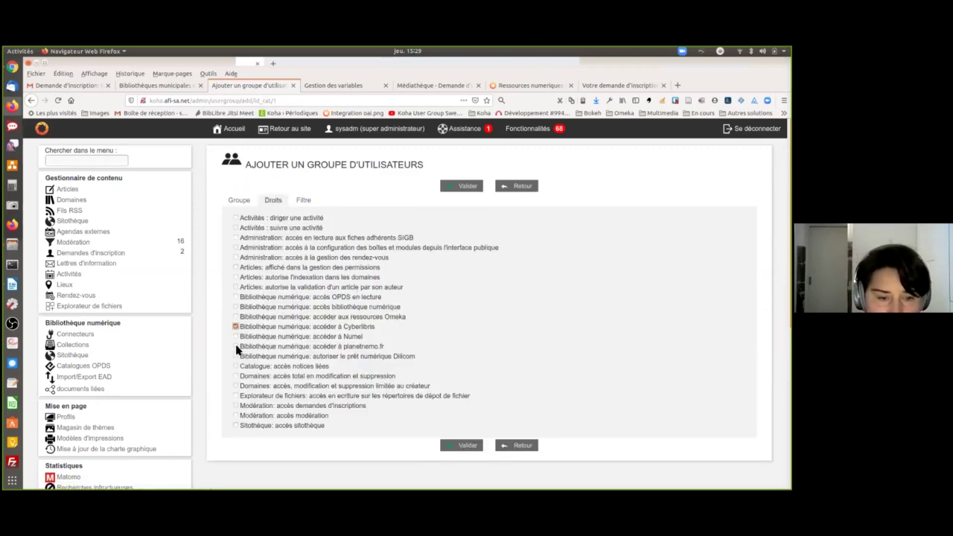
click(236, 347)
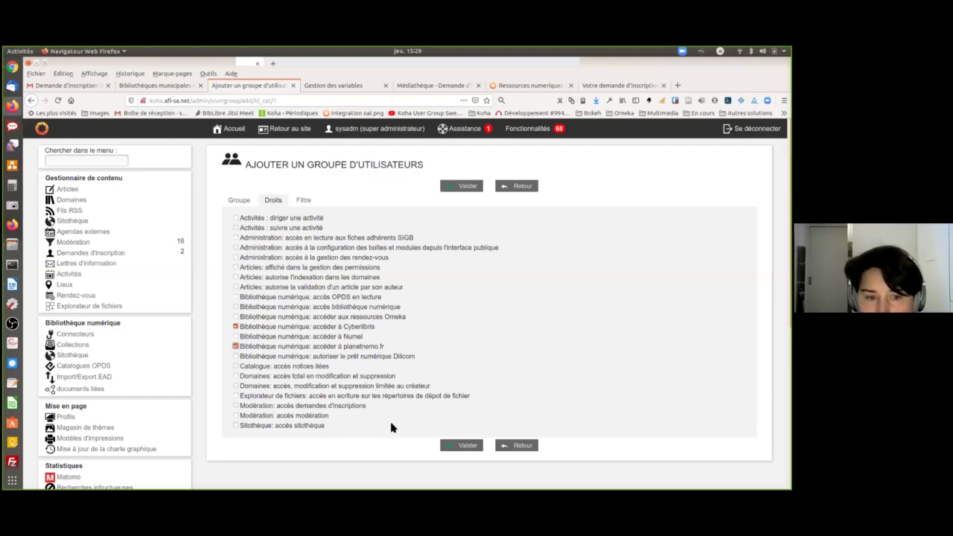
click(310, 201)
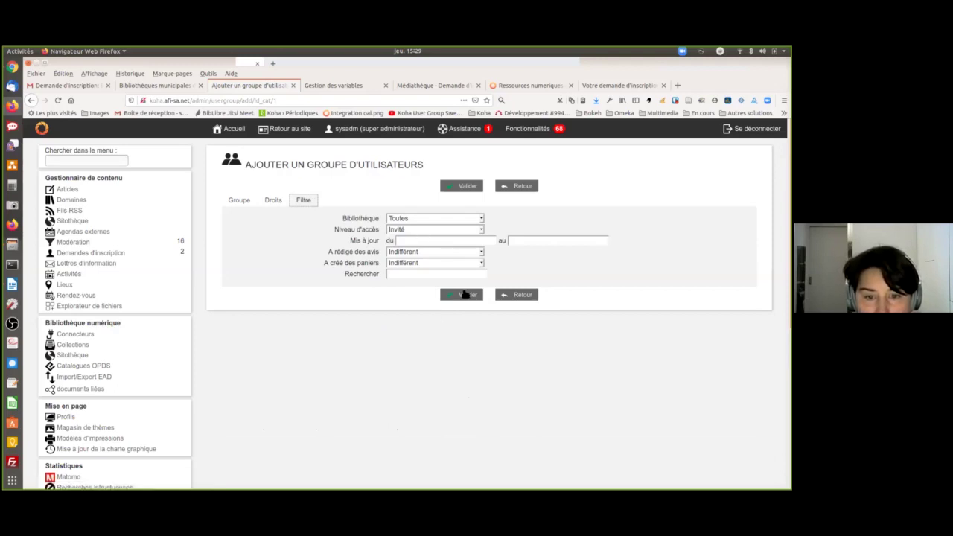
click(465, 295)
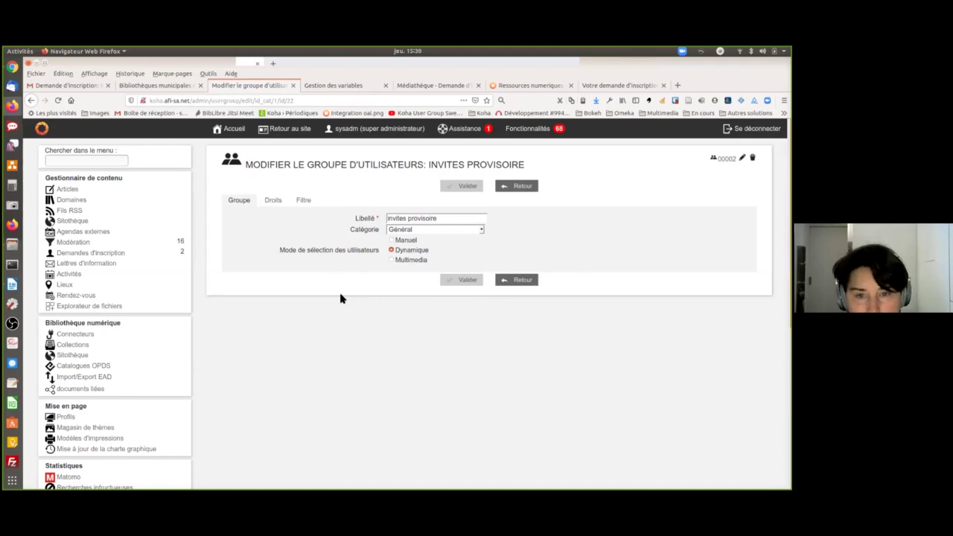
- Open the Articles management, and view the public site's demo home page with the Confinement article in a separate tab
click(75, 192)
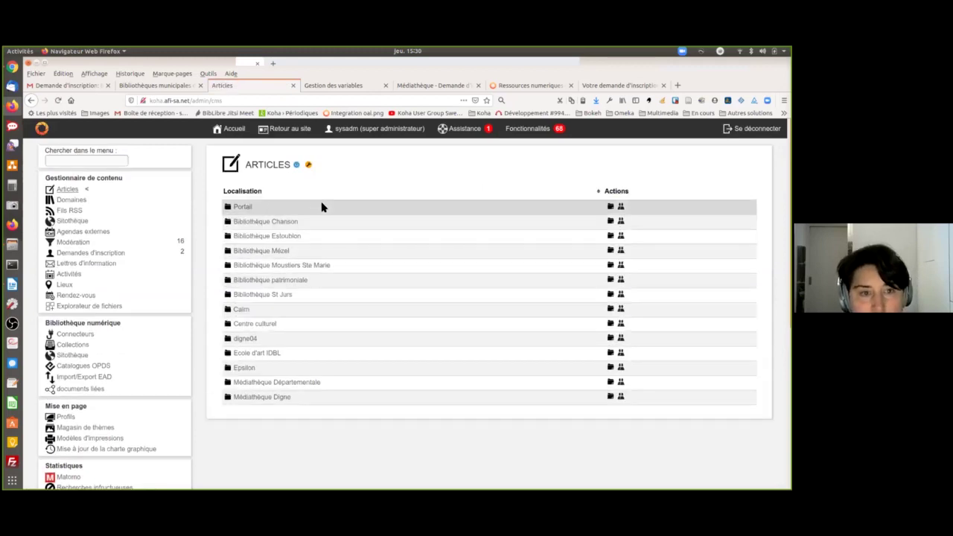
middle_click(309, 138)
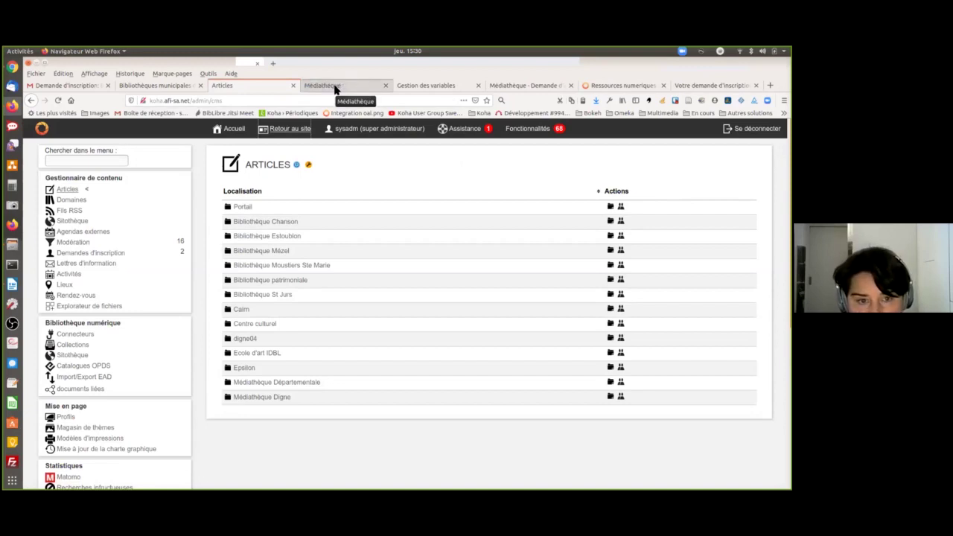
click(334, 87)
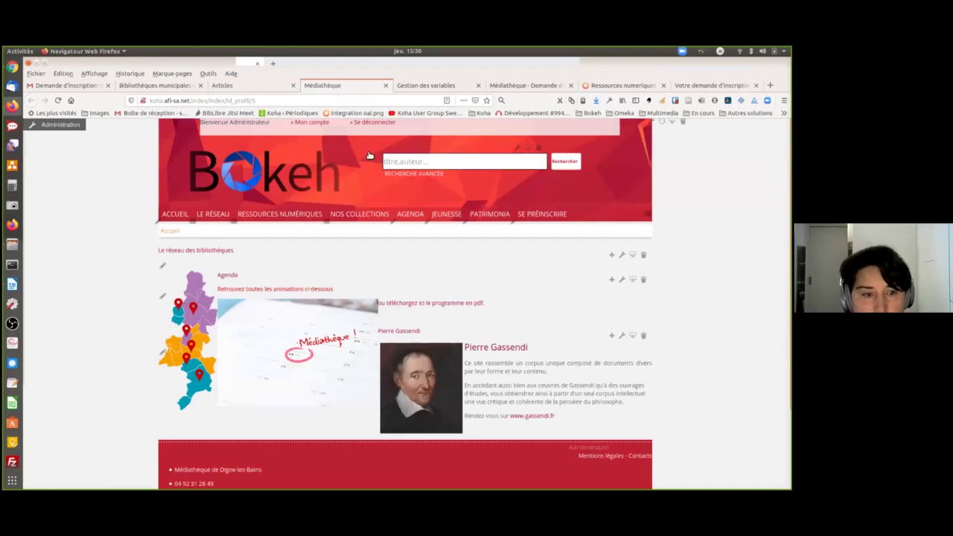
click(175, 214)
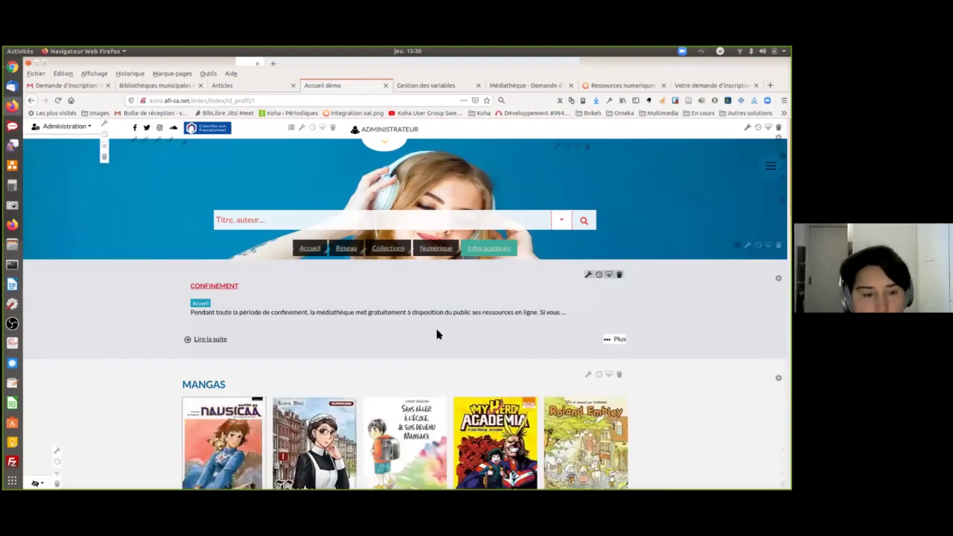
scroll(438, 331, down, 1)
scroll(439, 332, up, 1)
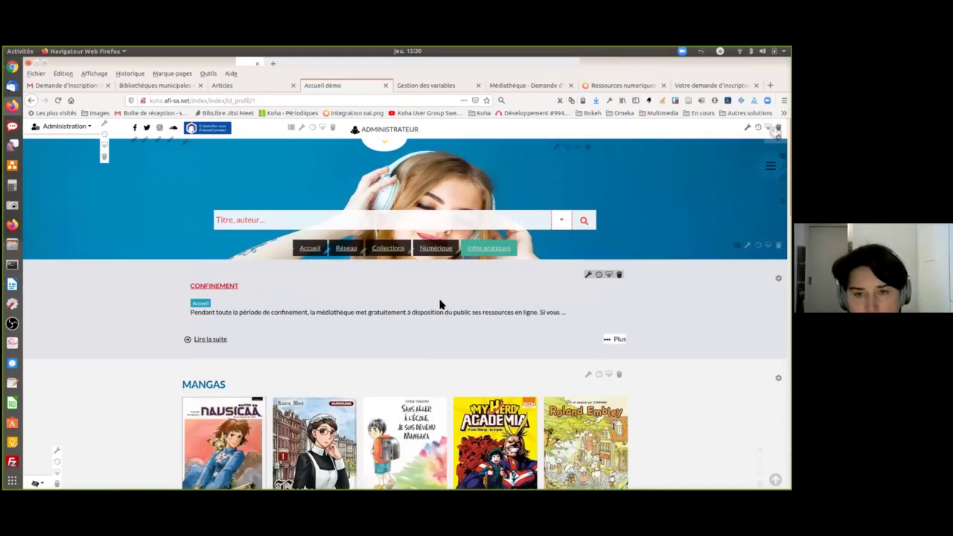
- Review the open registration request pages and the online registration information on the Chambéry library home page
click(529, 88)
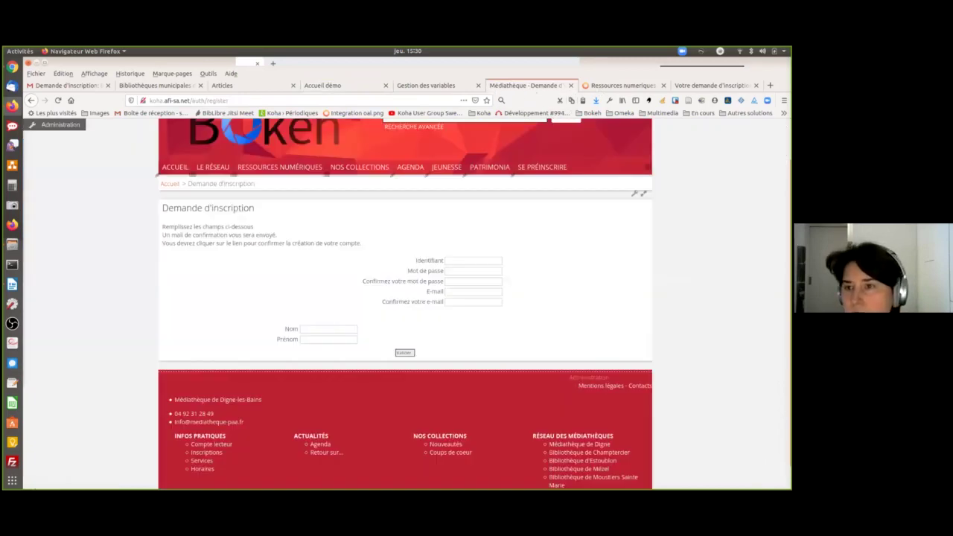
click(713, 86)
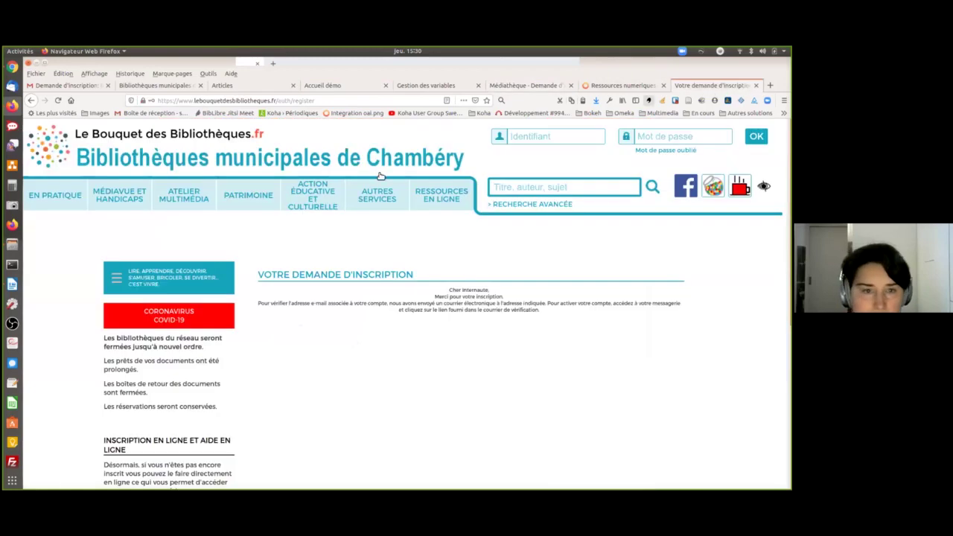
click(125, 156)
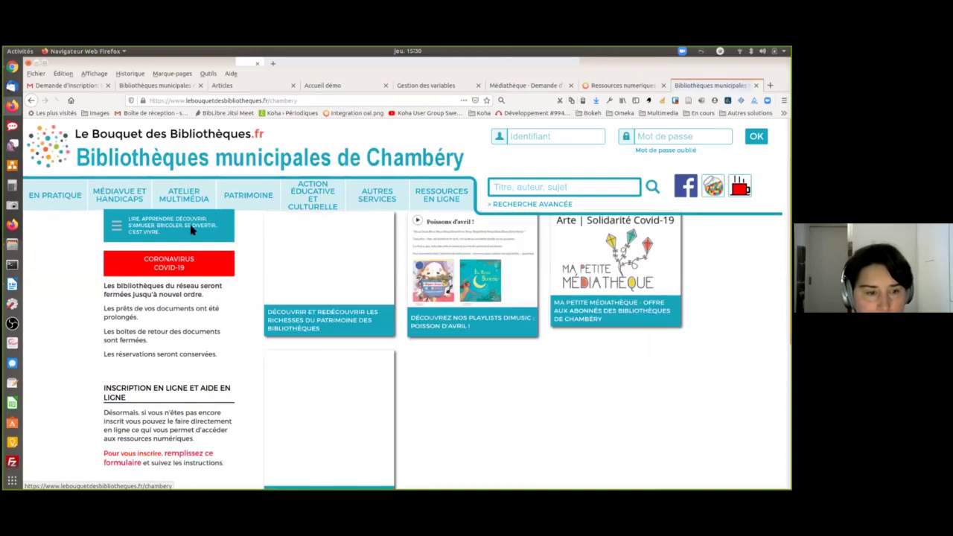
scroll(244, 378, down, 2)
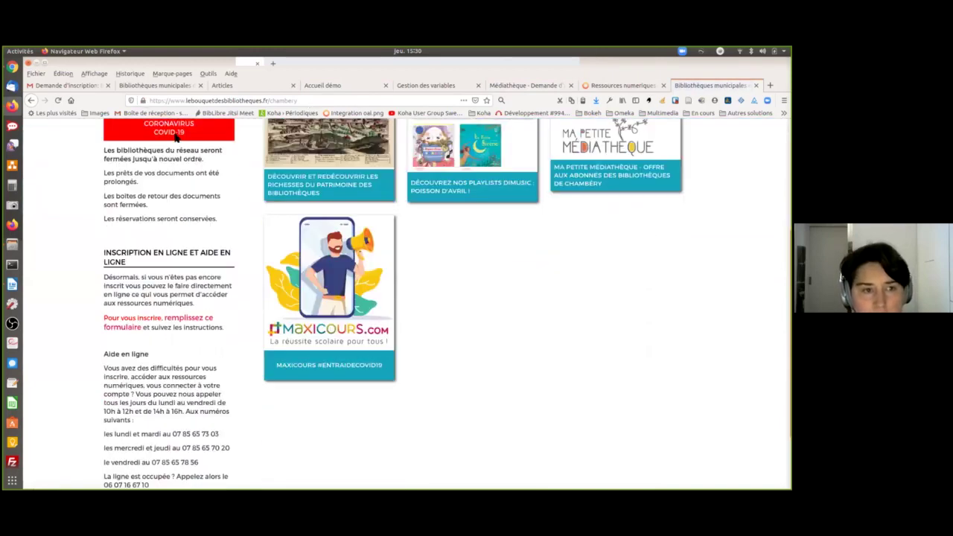
scroll(248, 213, down, 2)
scroll(247, 213, up, 5)
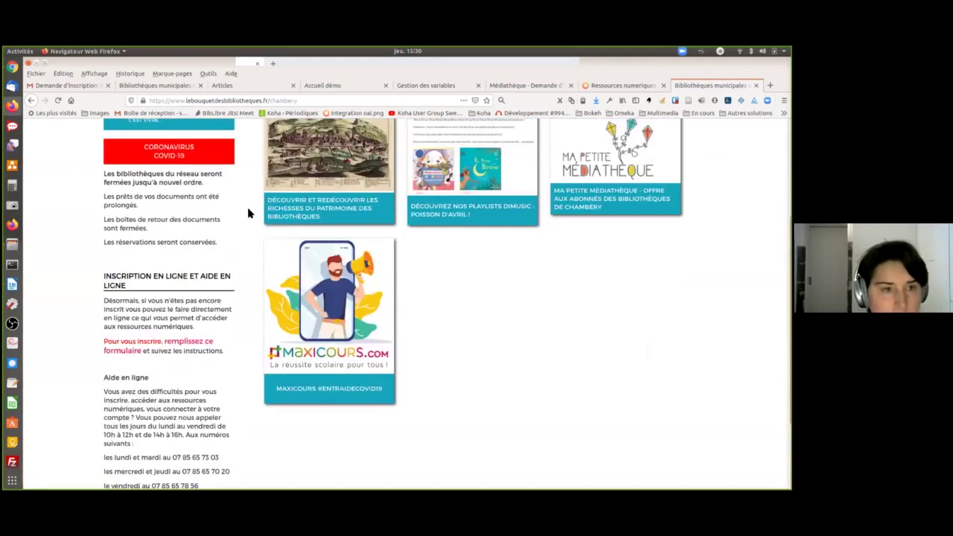
- Search the web for "mediatheque dole" and view the digital-book access article on the Médiathèques du Grand Dole home page
key(ctrl+l)
text(mediathe)
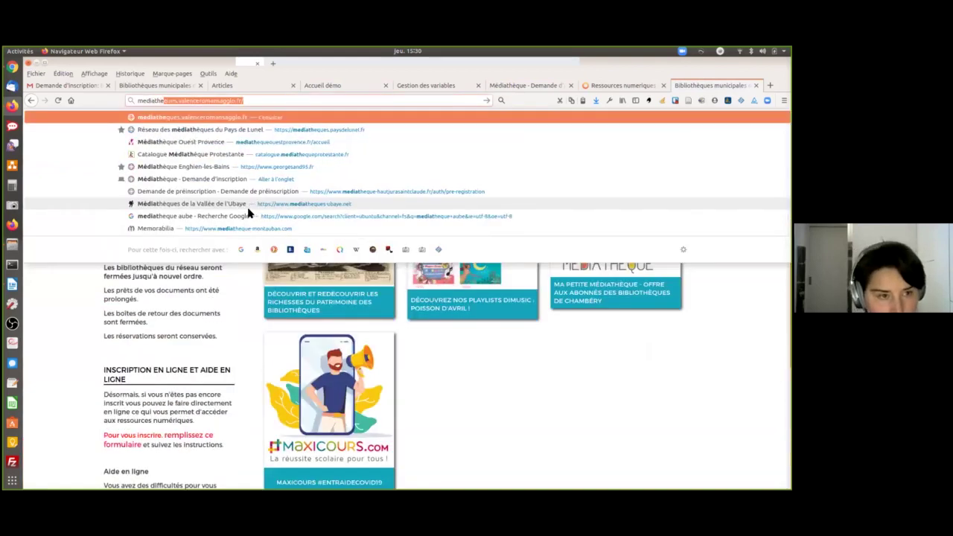
text(que dole)
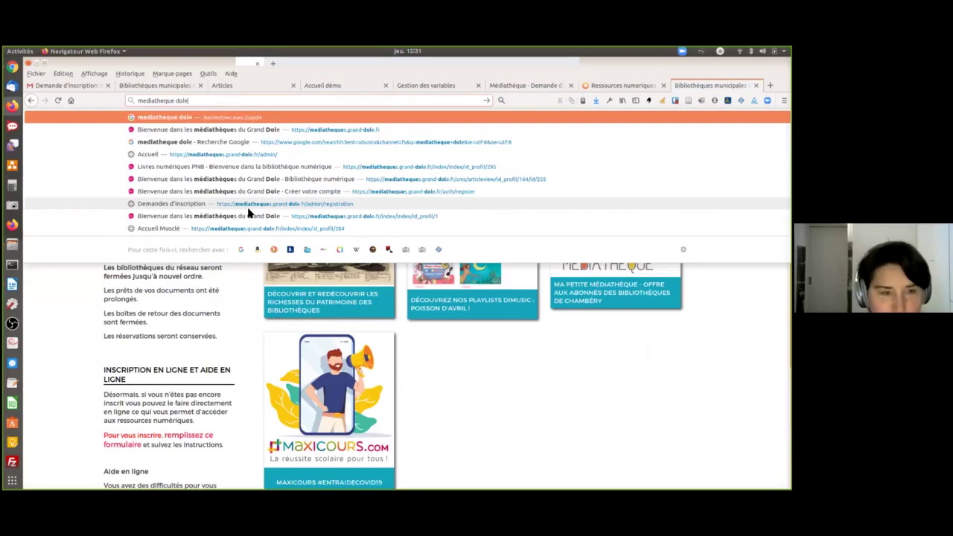
key(Return)
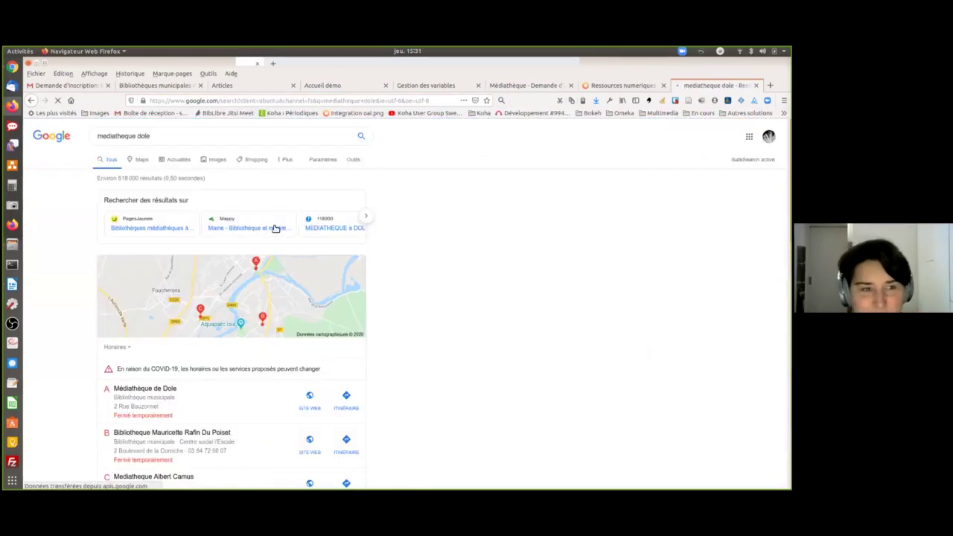
scroll(296, 358, down, 5)
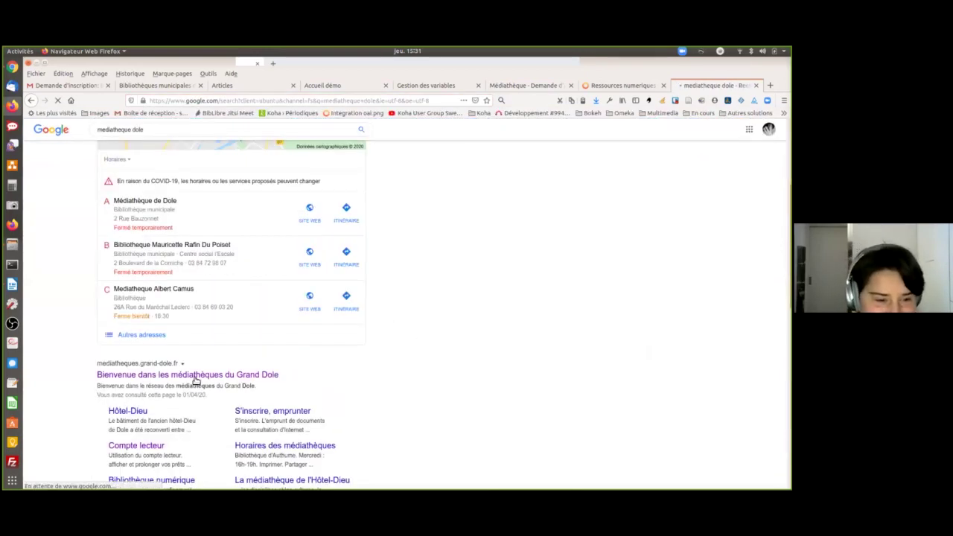
click(195, 379)
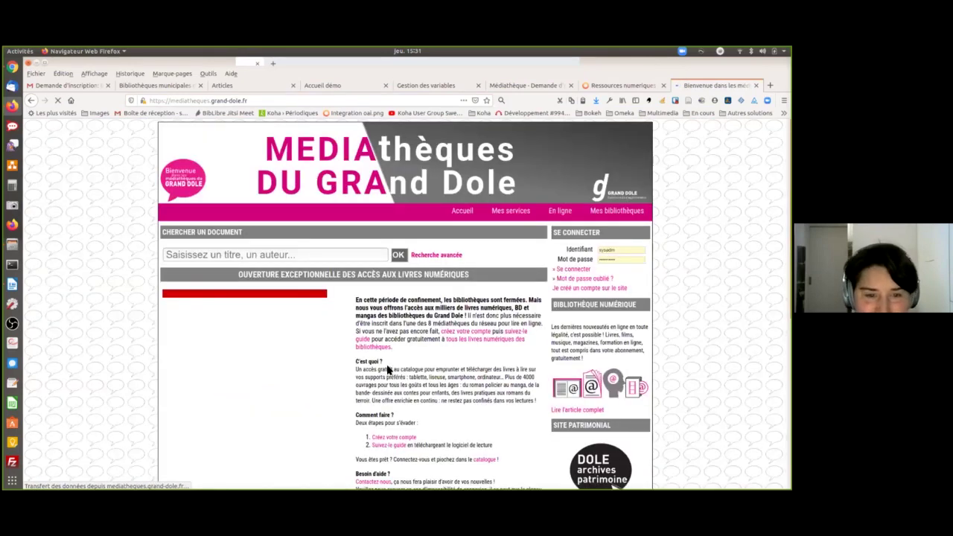
scroll(387, 241, down, 1)
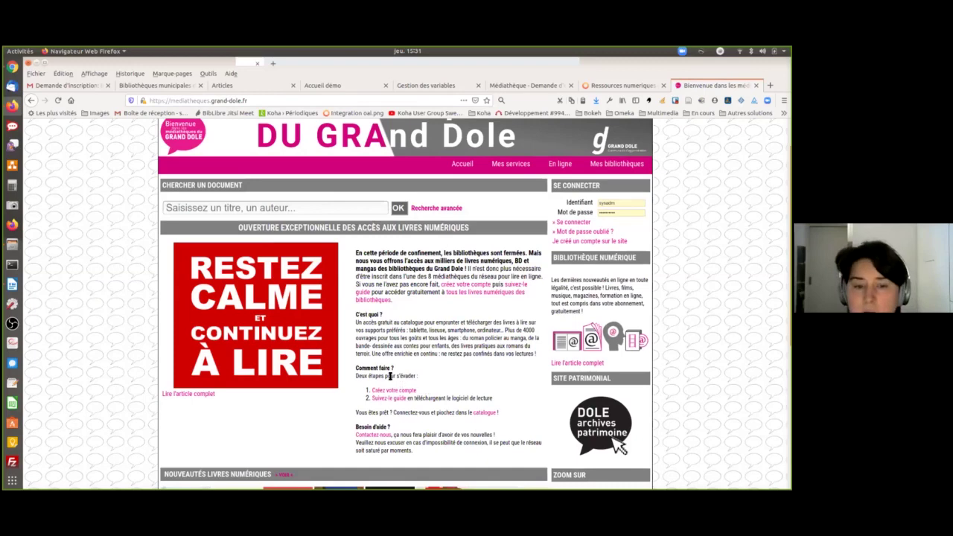
- Open the Grand Dole account creation page in a separate tab and review its instructions and form fields
click(460, 290)
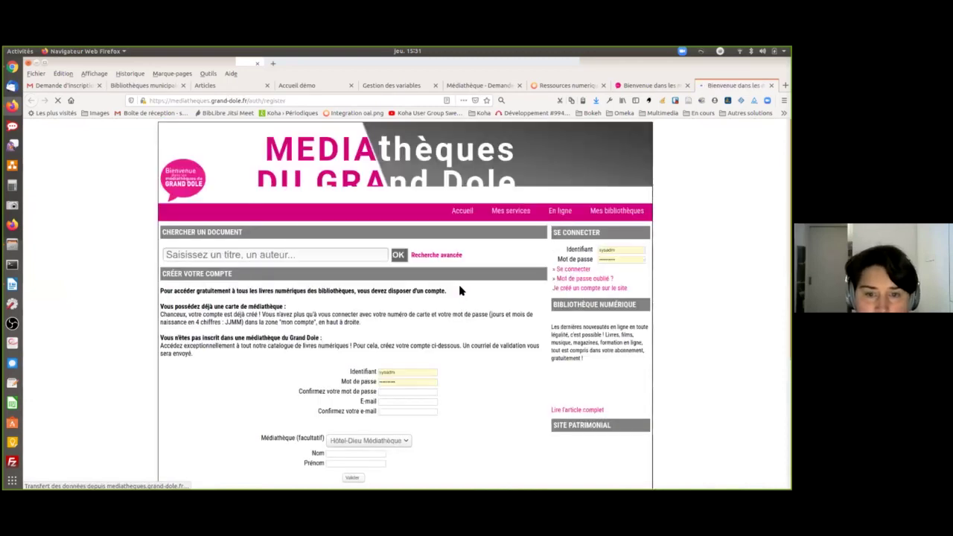
scroll(468, 313, down, 1)
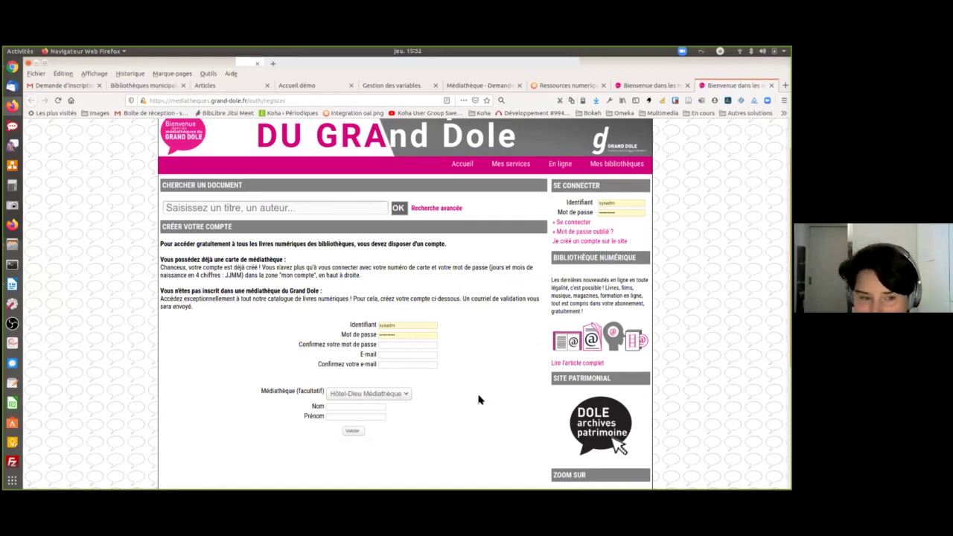
scroll(479, 398, up, 2)
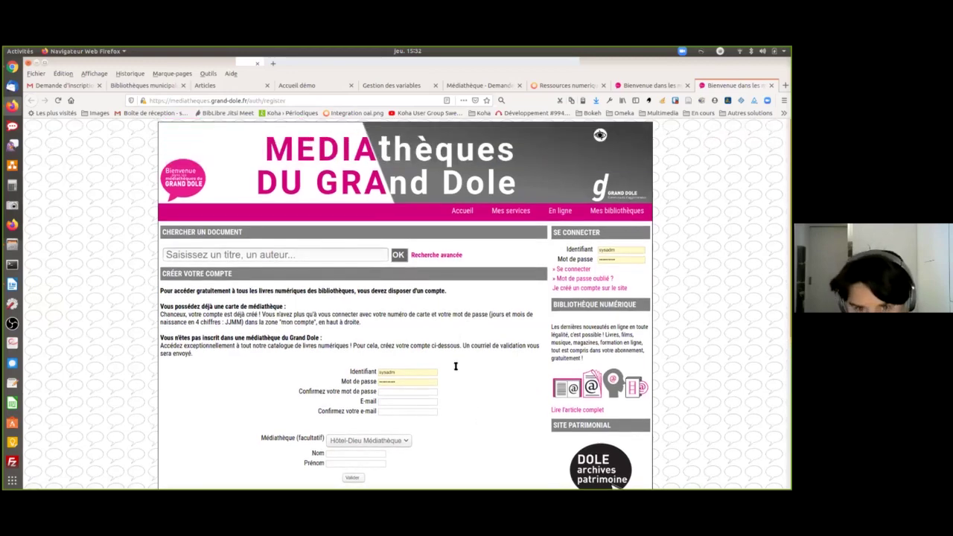
- Look up "mediatheques ubaye" and load the home page of the Médiathèques de la Vallée de l'Ubaye
click(304, 100)
key(ctrl+a)
text(m)
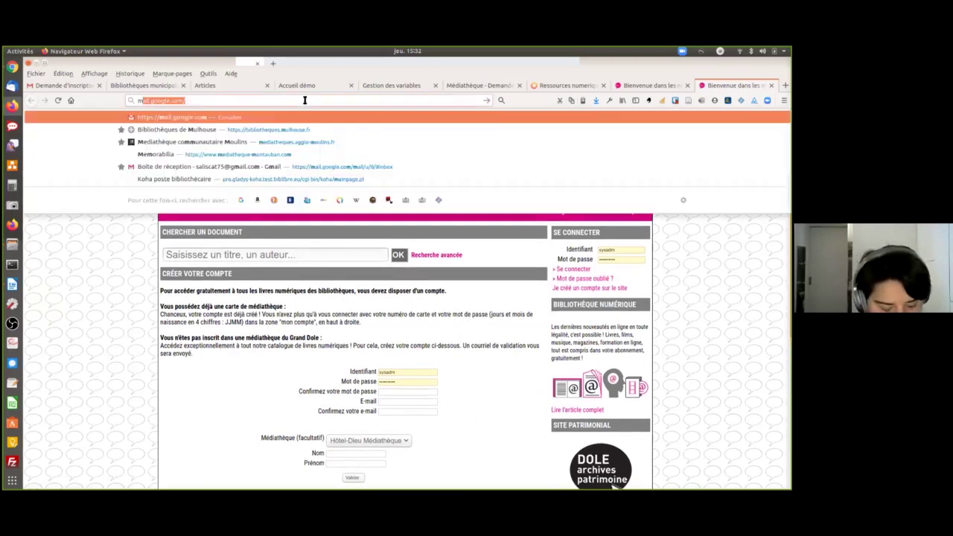
text(ediatheque)
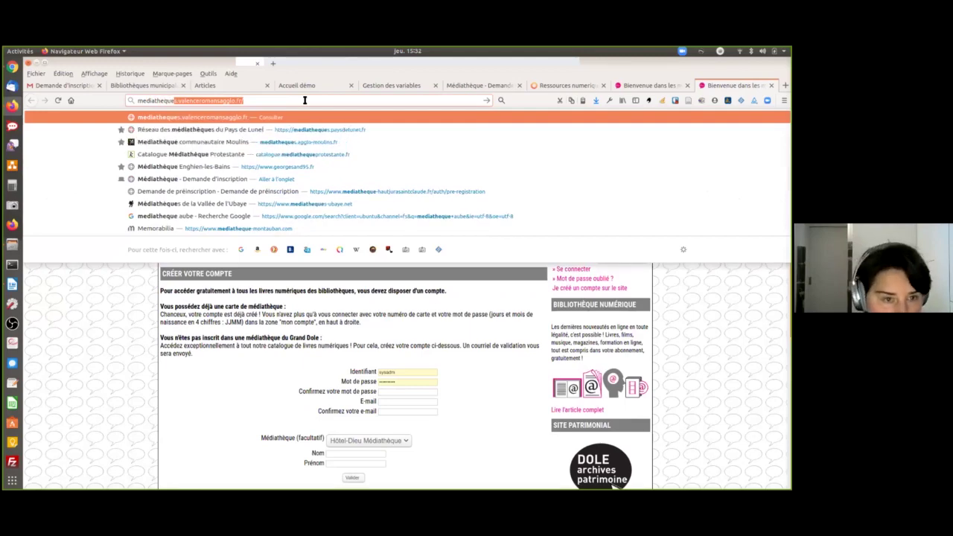
text(s)
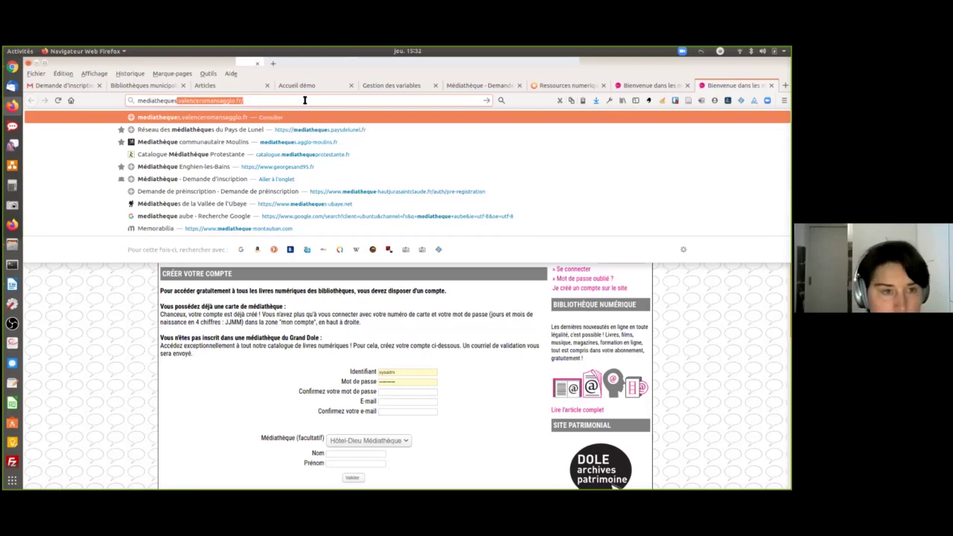
text( u)
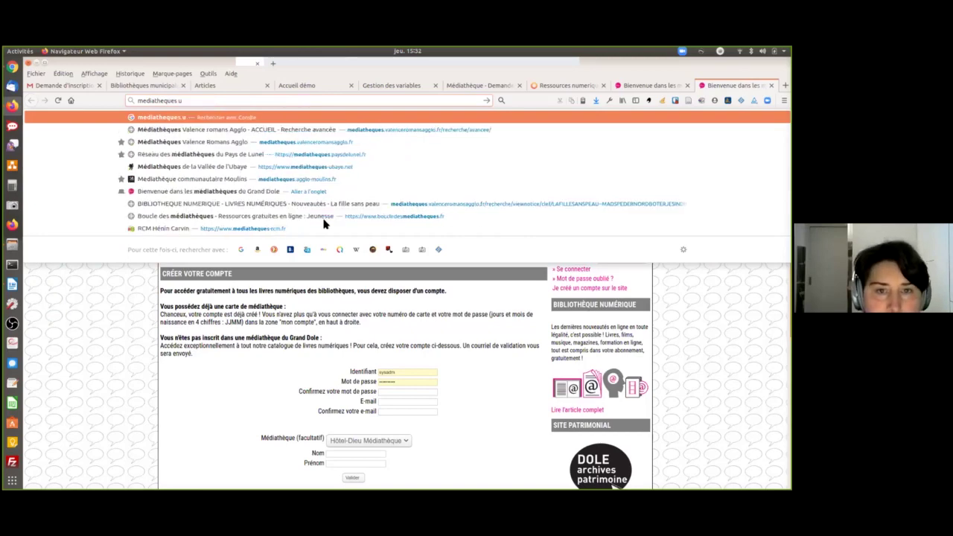
text(baye)
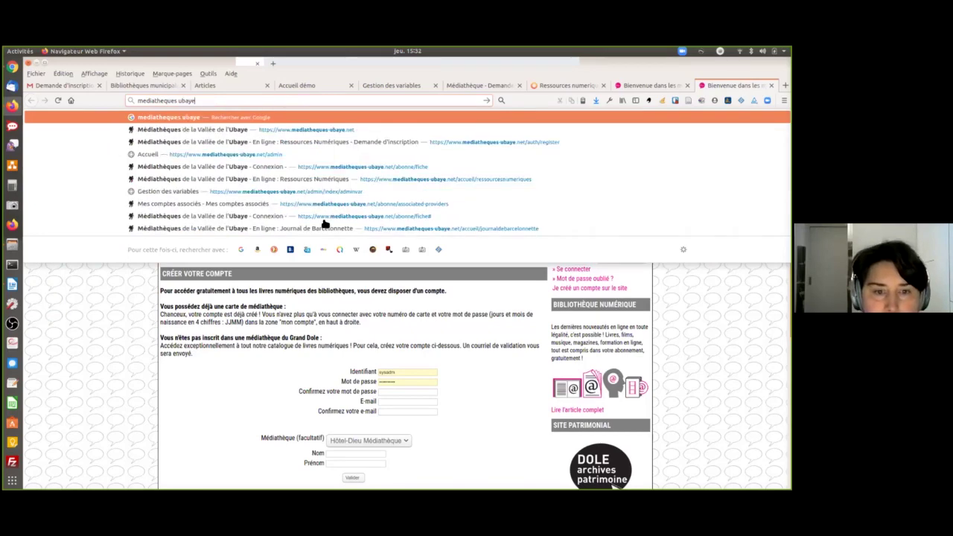
key(Down)
key(Return)
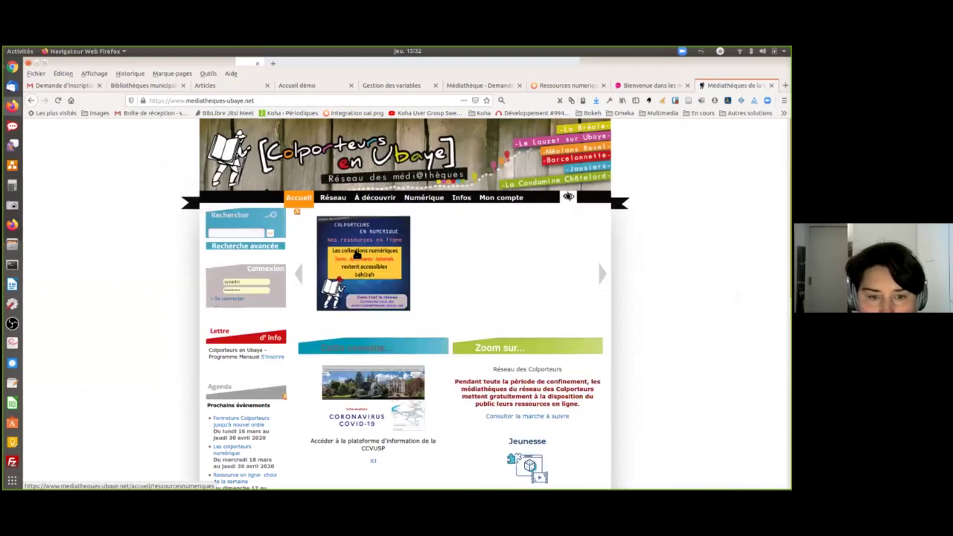
- Open the Ubaye Ressources Numériques page from the home page banner and review its access instructions and resource list
click(355, 254)
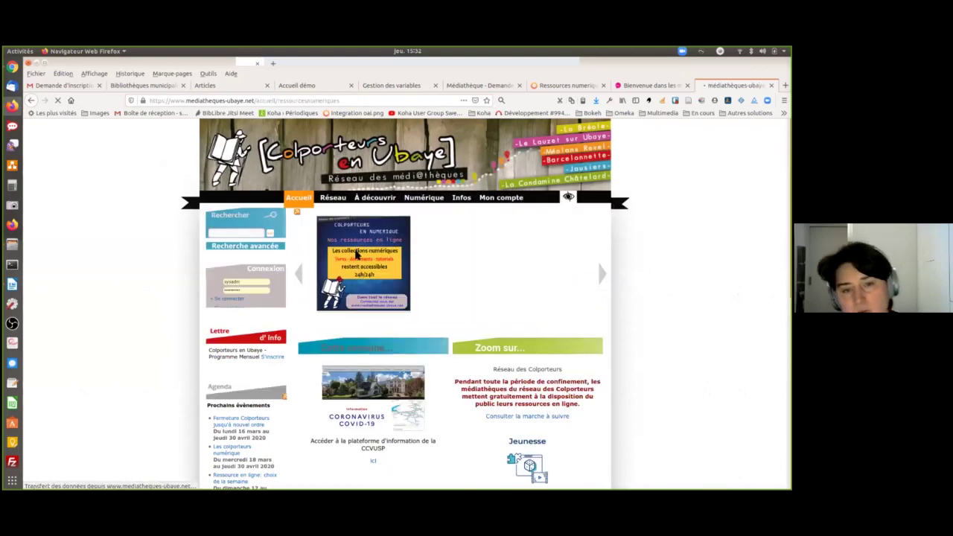
scroll(563, 331, down, 1)
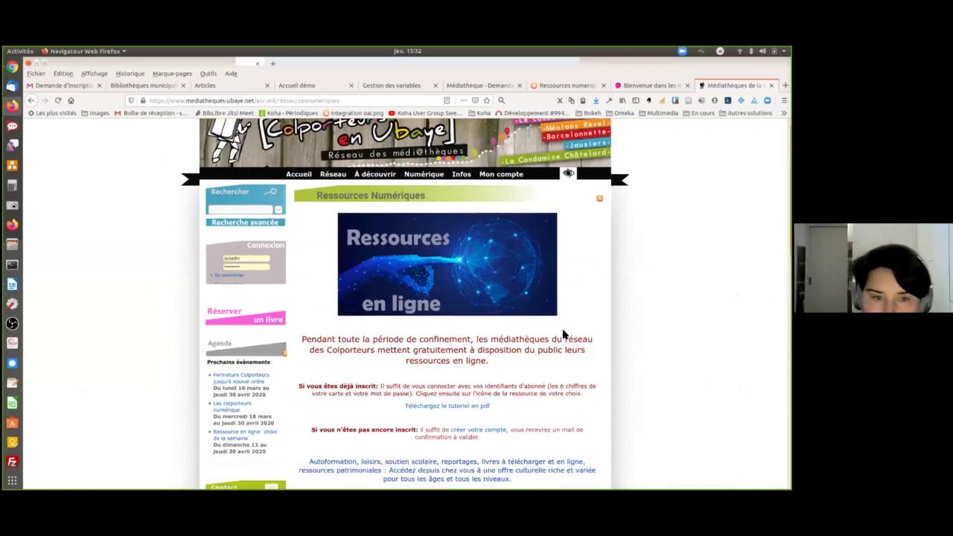
scroll(564, 331, down, 3)
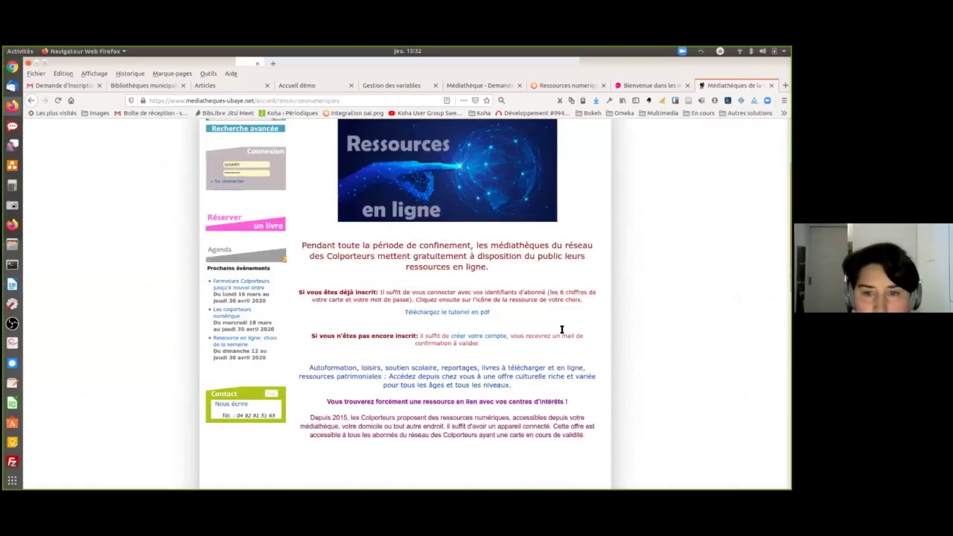
scroll(562, 330, down, 2)
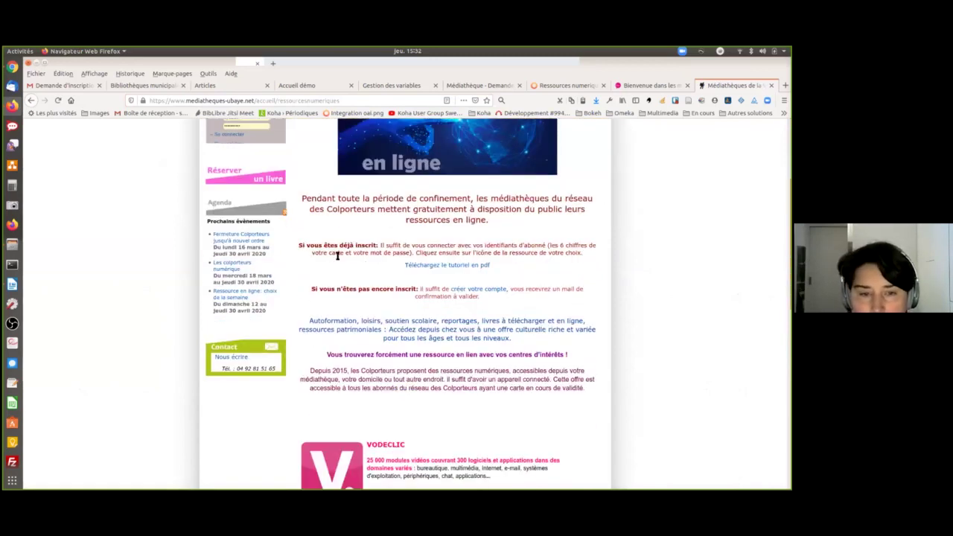
scroll(506, 343, down, 2)
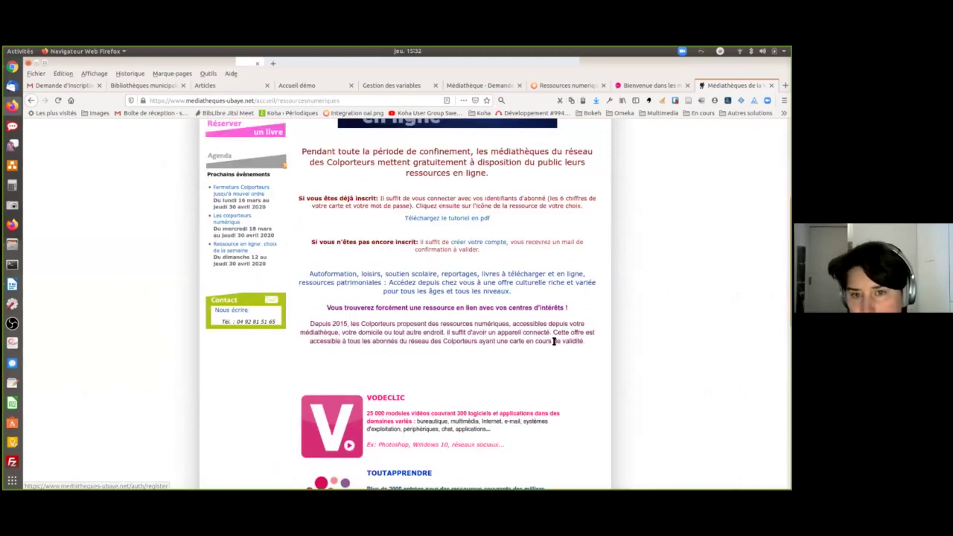
scroll(554, 342, up, 3)
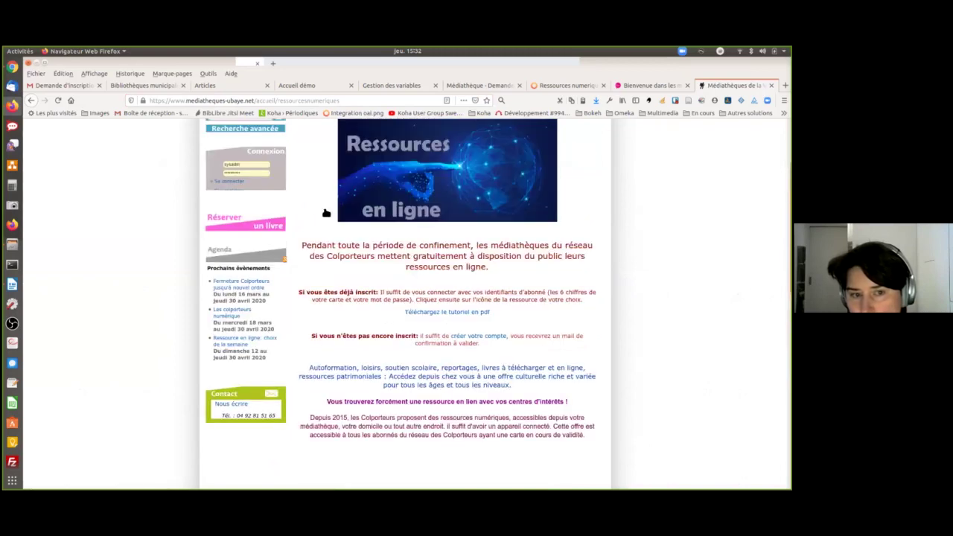
scroll(309, 204, up, 3)
scroll(309, 203, up, 1)
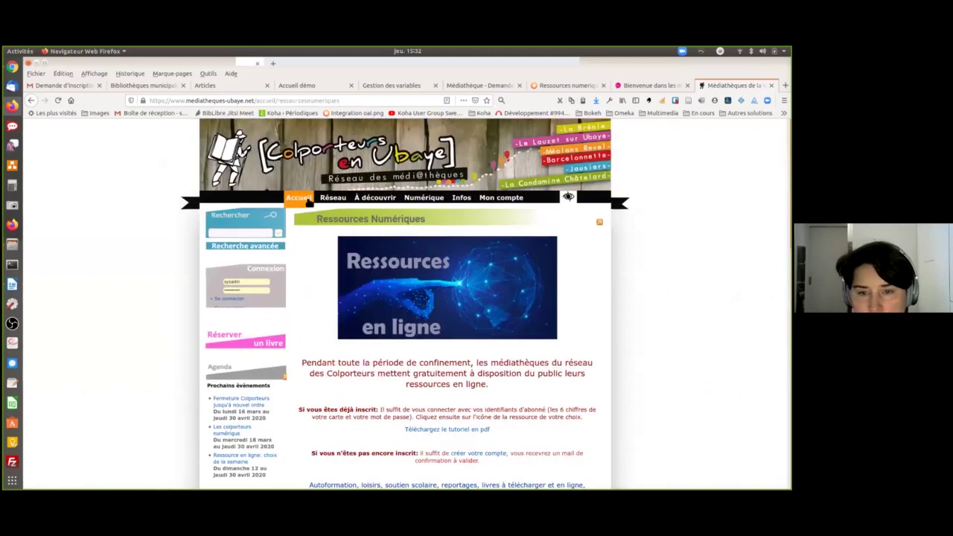
- Return to the Ubaye home page, advance the carousel to the Colporteurs en numérique banner, and follow it to the digital resources
click(309, 203)
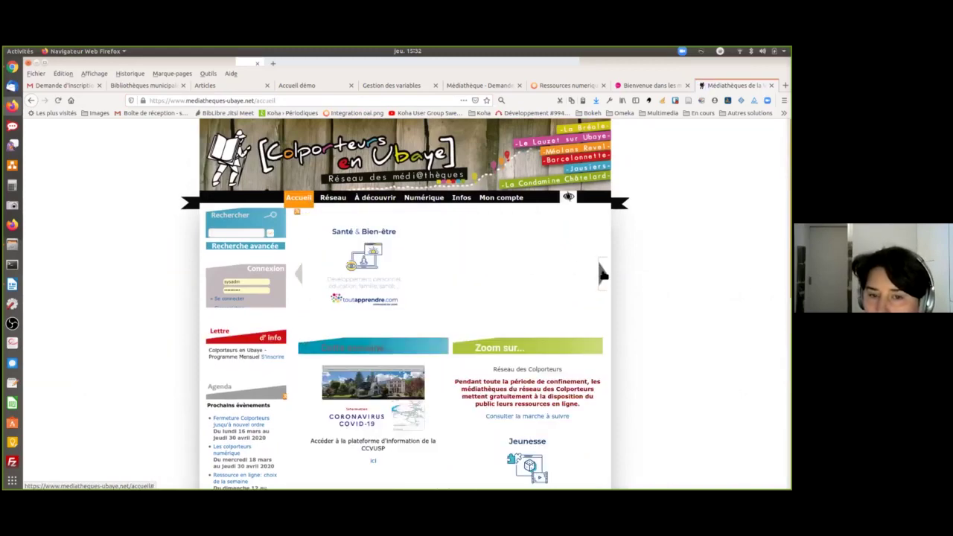
click(603, 274)
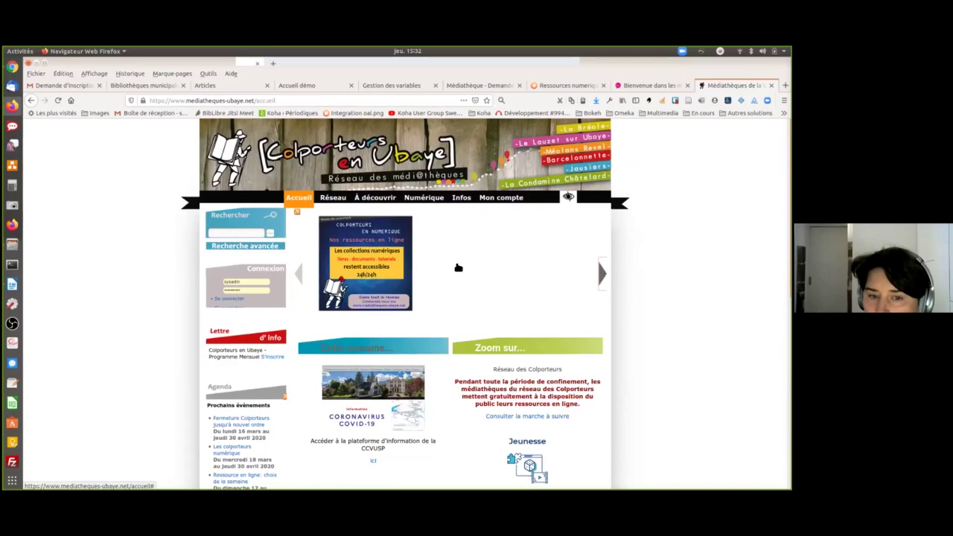
click(382, 263)
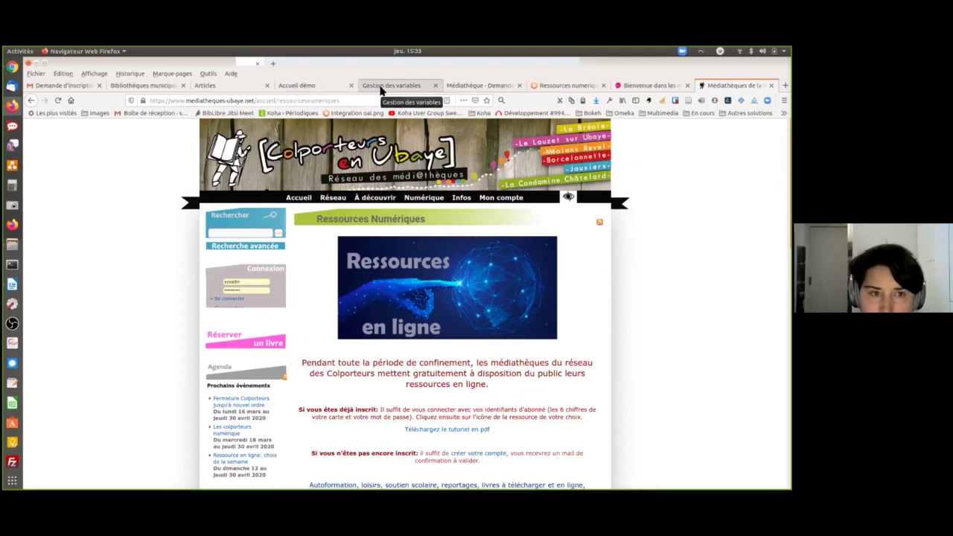
- Return to the Bokeh administration, open the registration requests, and validate the request with the identifier "test"
click(381, 87)
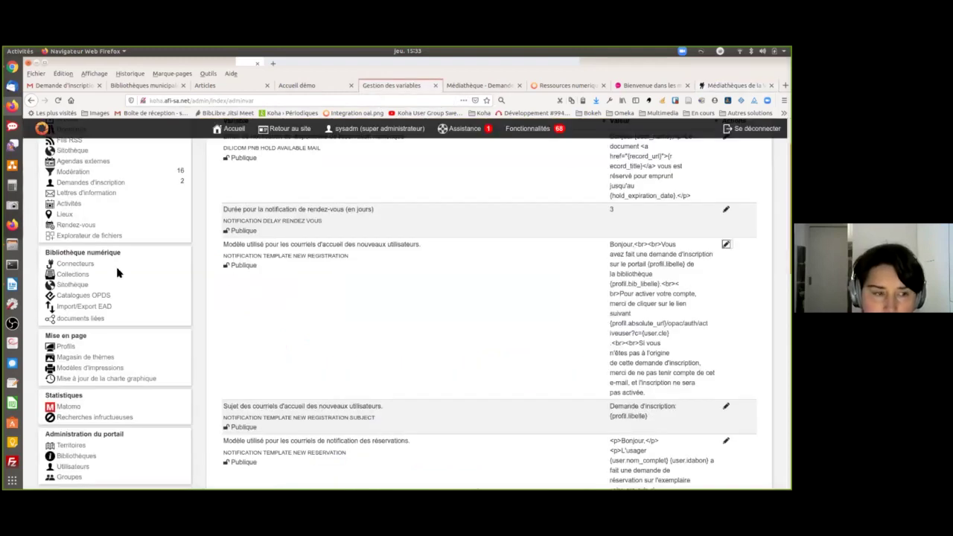
scroll(104, 271, up, 3)
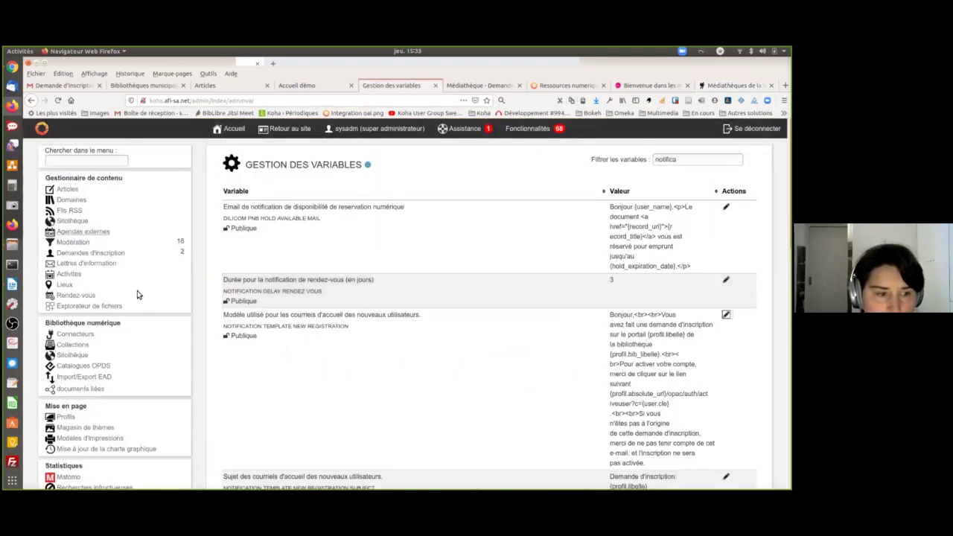
click(108, 256)
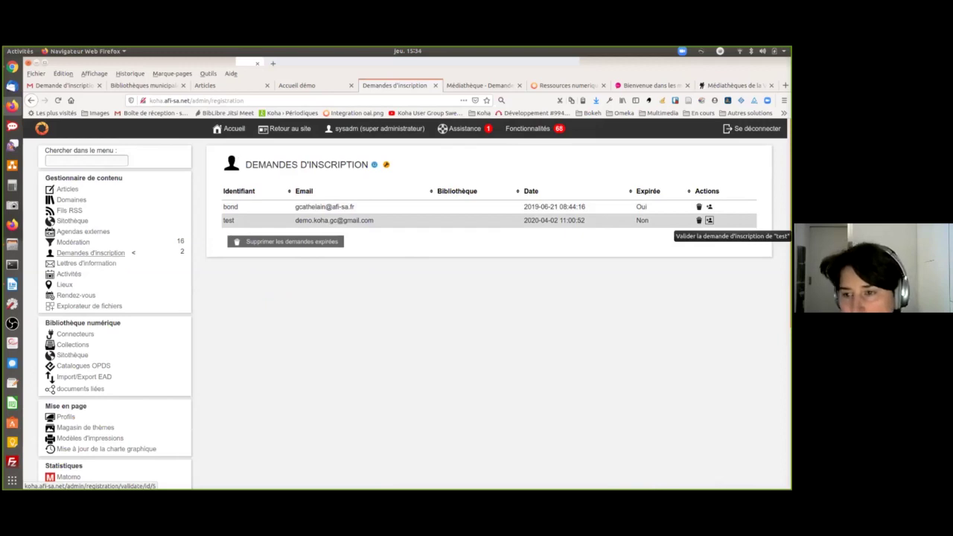
click(708, 220)
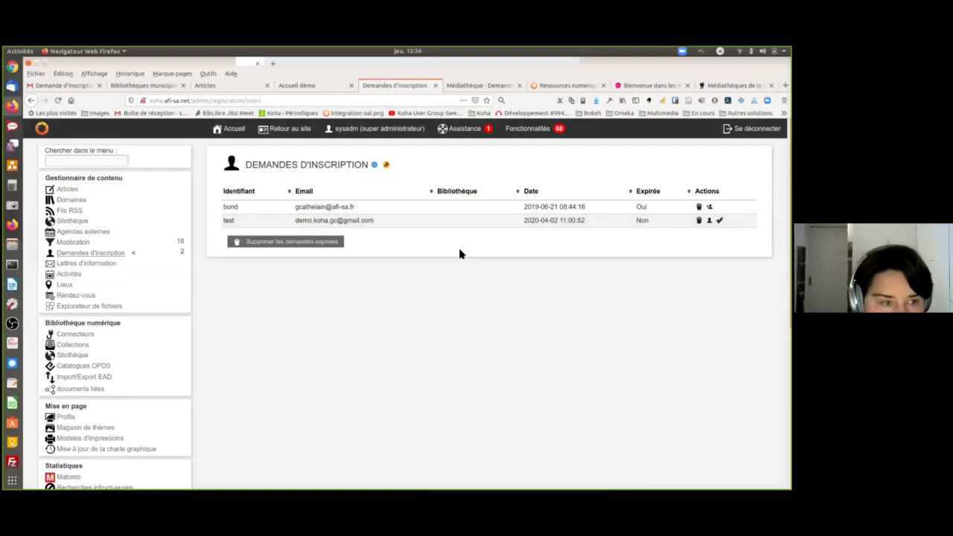
- Open the portal's system variables and filter them by "inscri"
scroll(282, 293, down, 7)
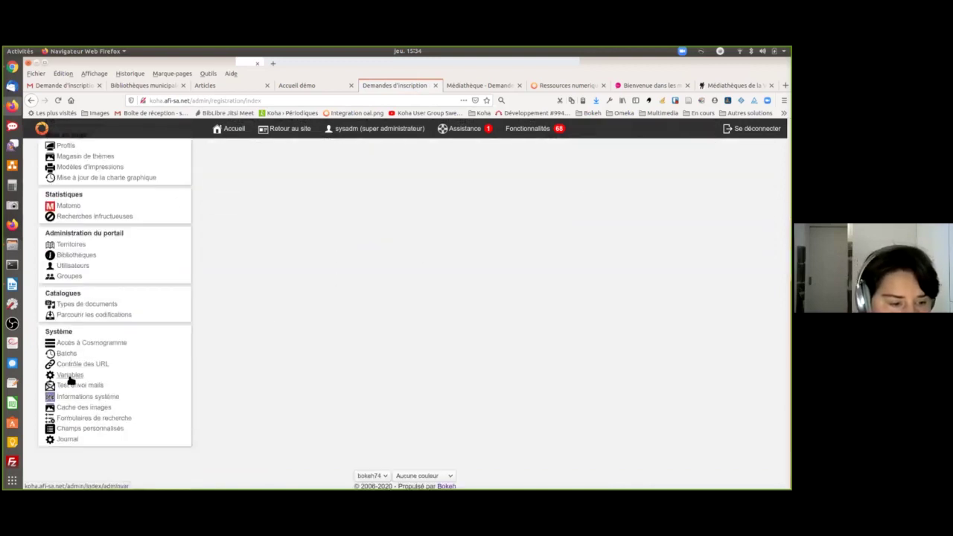
click(70, 376)
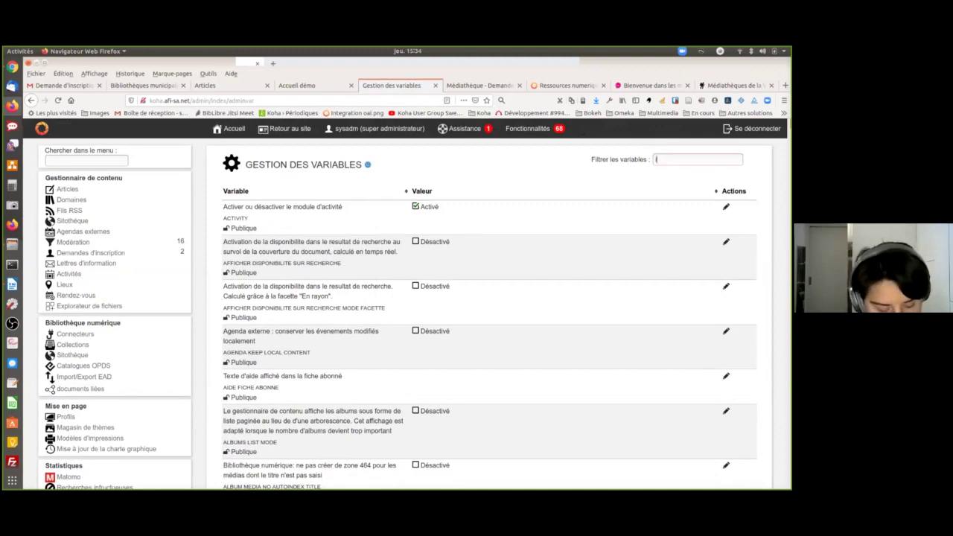
text(im)
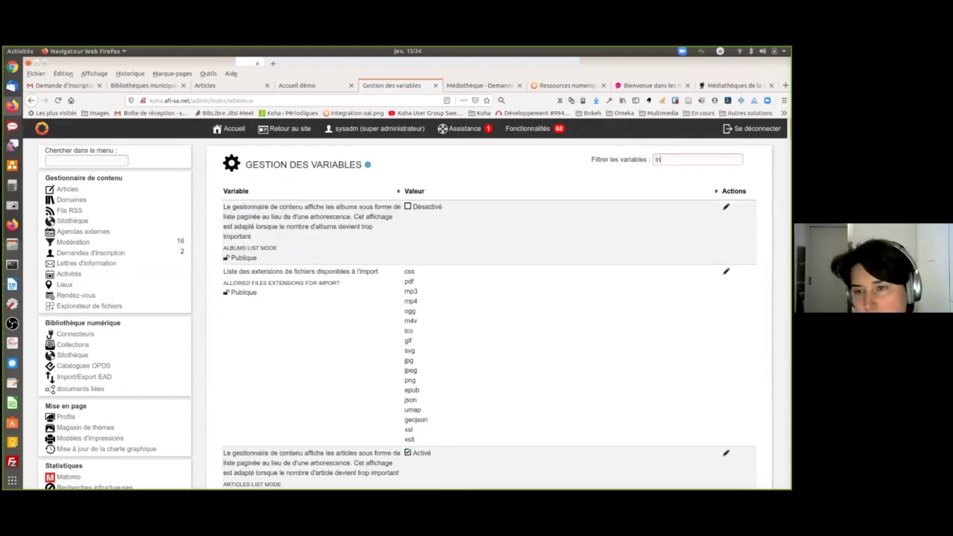
text(scri)
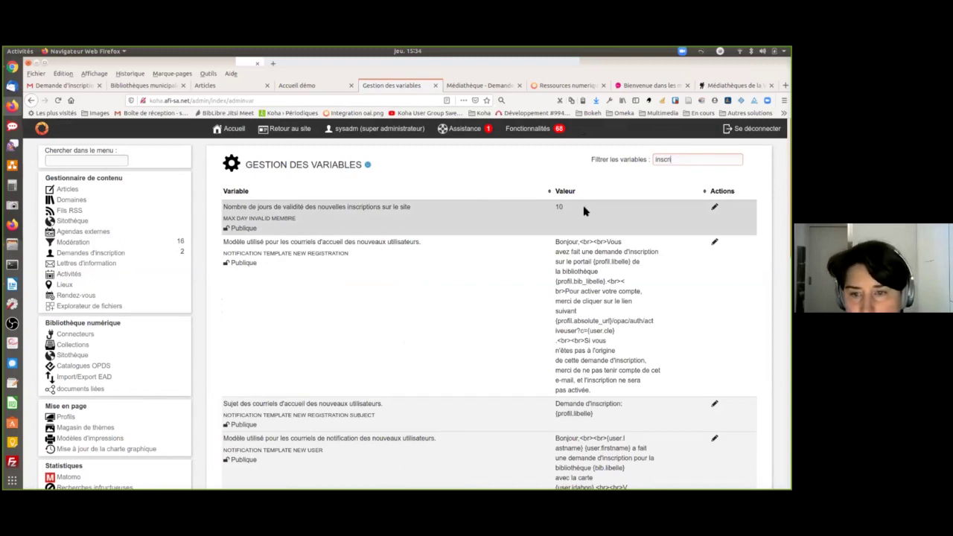
- Set the validity period of new site registrations (MAX_DAY_INVALID_MEMBRE) to 30 days and save the variable
click(714, 206)
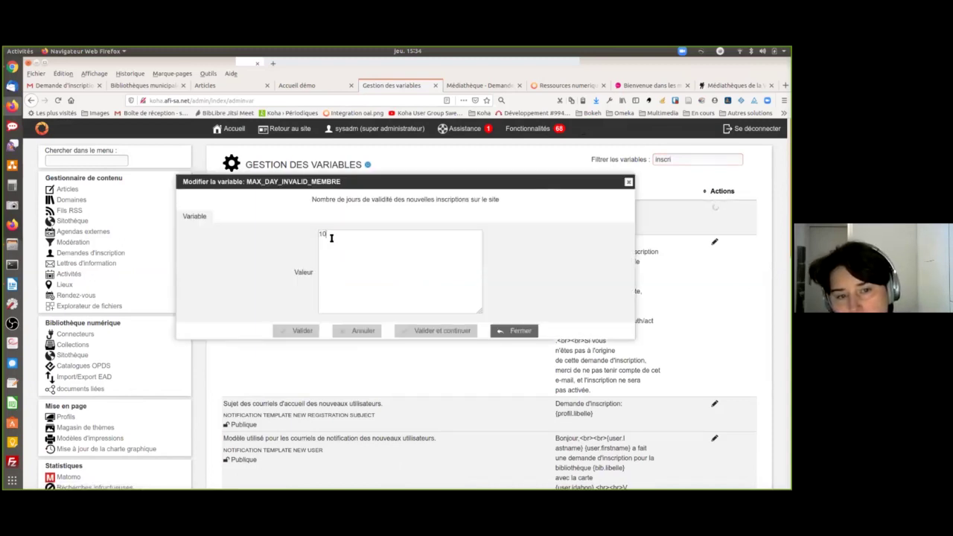
drag(314, 236, 348, 244)
text(30)
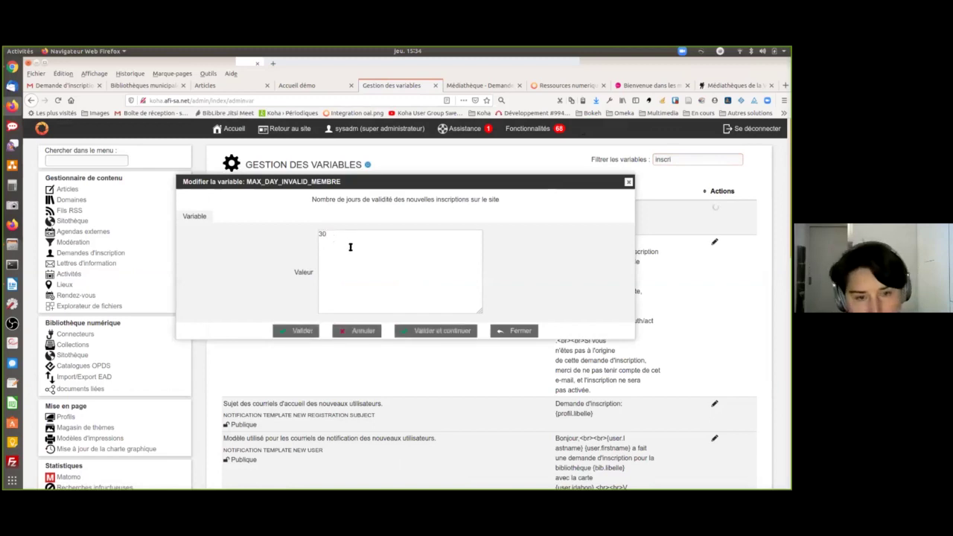
click(298, 330)
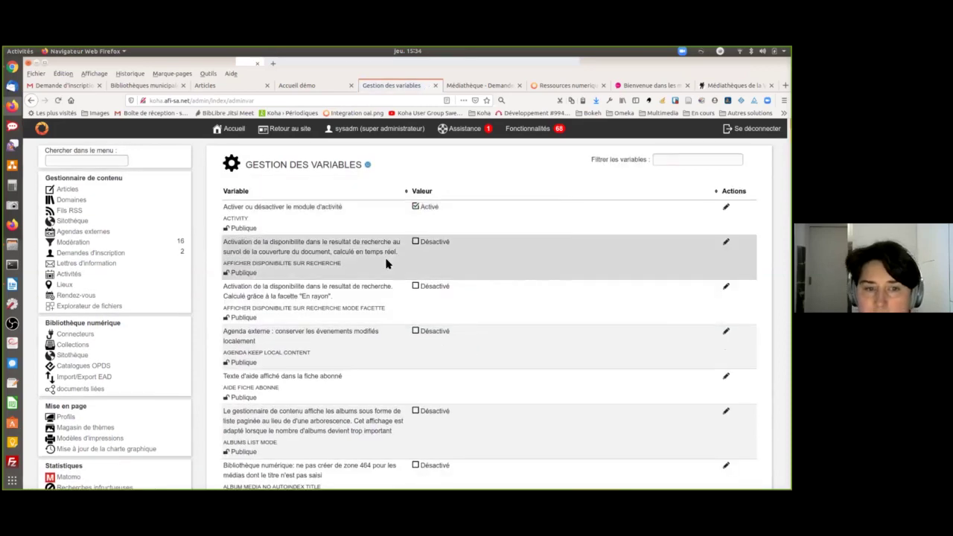
- Return from the variables to the list of registration requests
scroll(144, 374, down, 3)
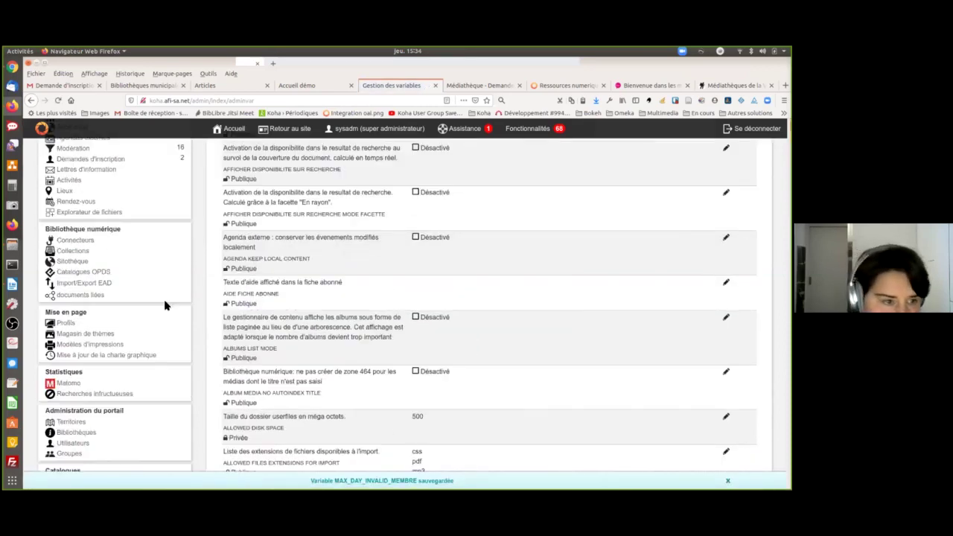
scroll(186, 287, up, 2)
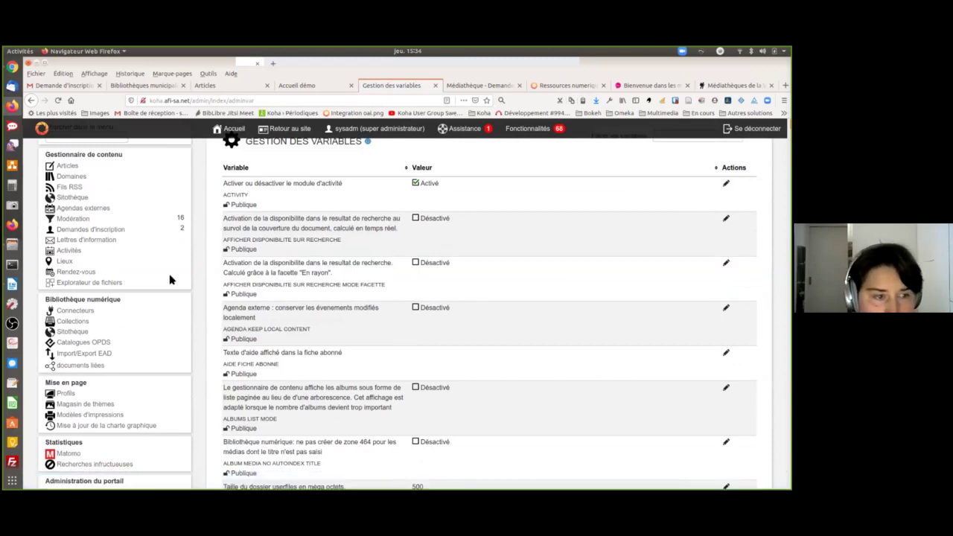
click(95, 233)
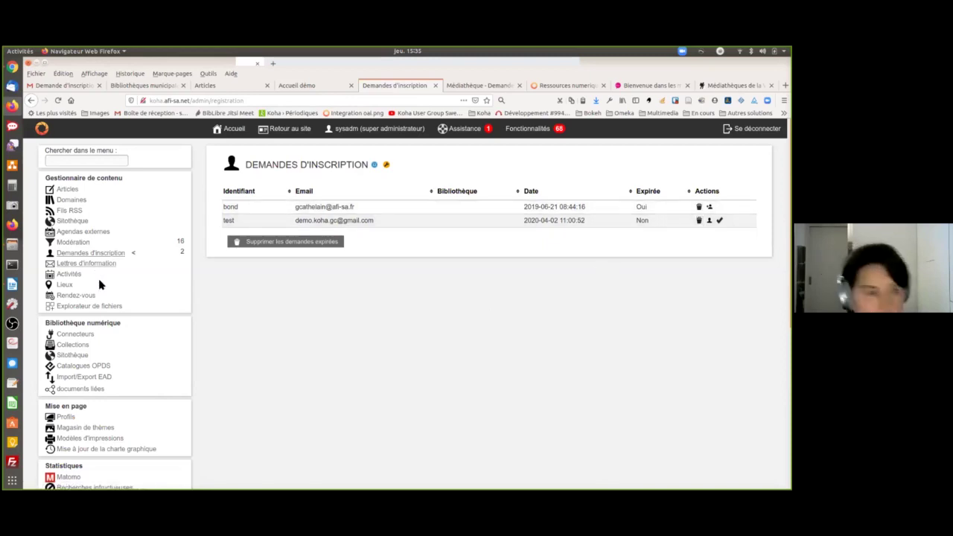
- Open the user groups and display the filter criteria of the "abonnés" group in the Général category
scroll(127, 344, down, 4)
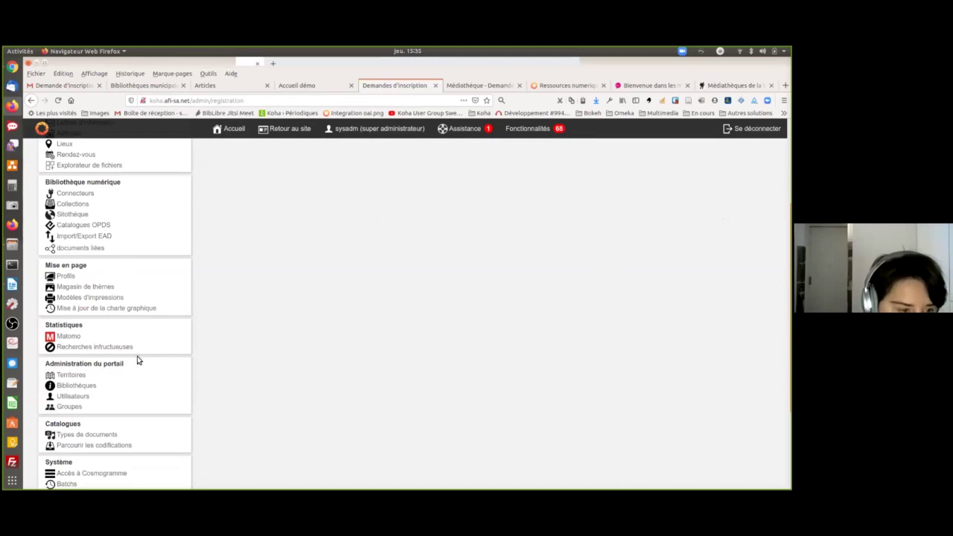
click(75, 336)
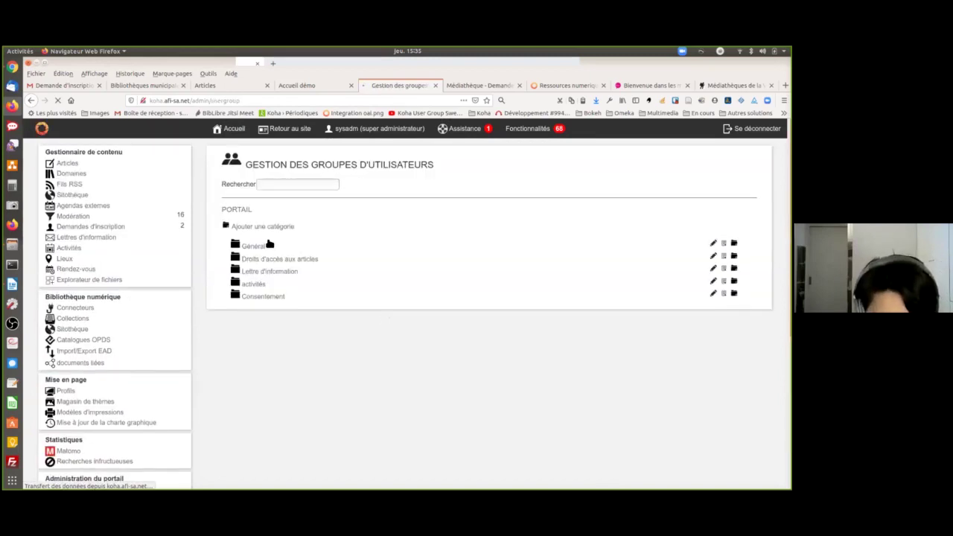
click(266, 239)
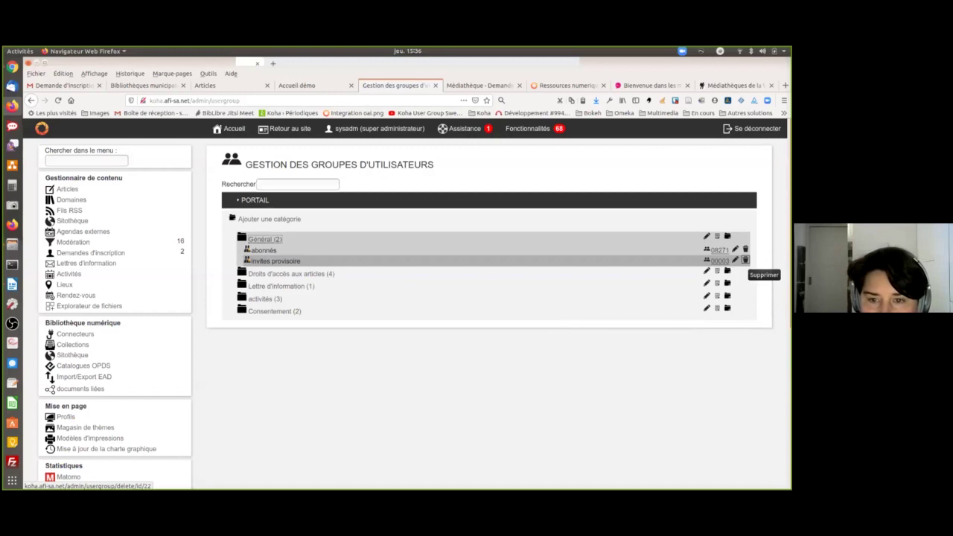
click(734, 249)
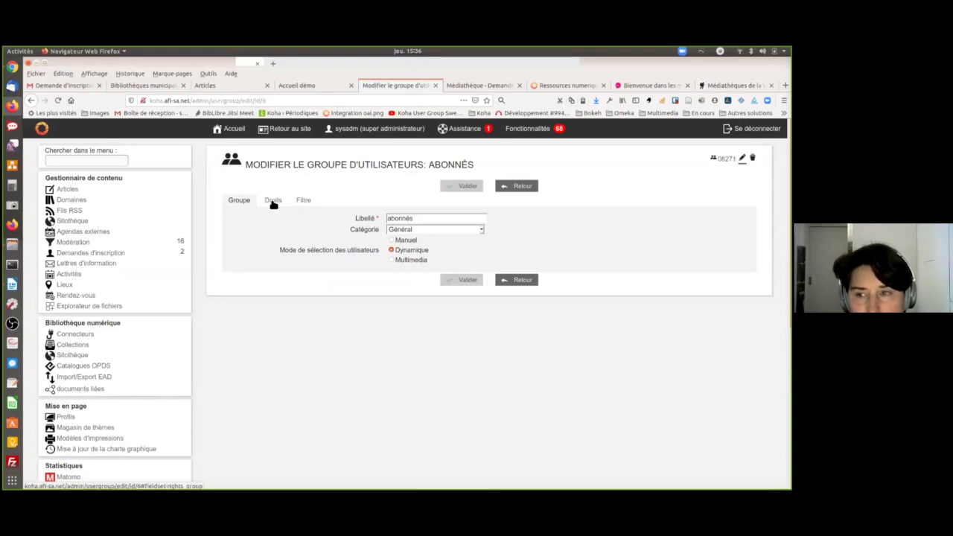
click(300, 201)
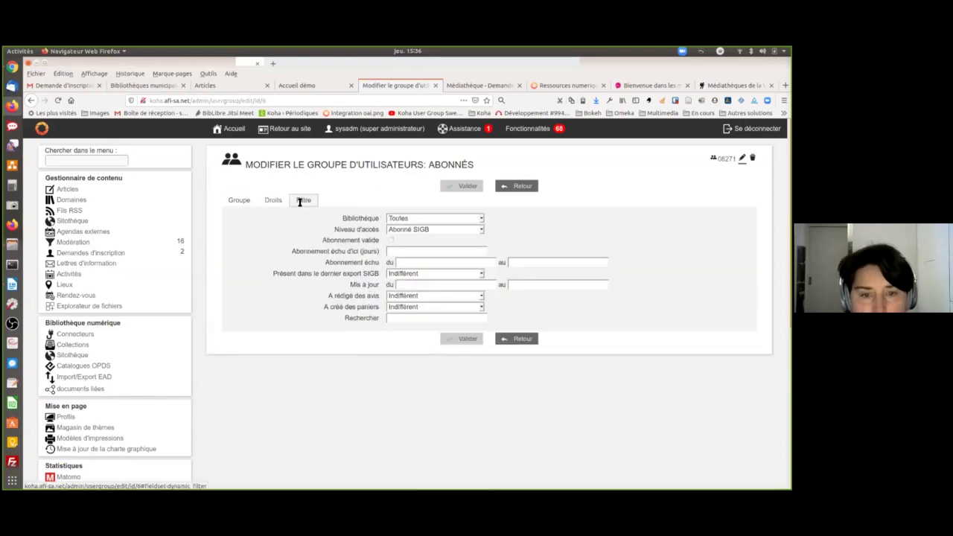
- Toggle the Abonnement valide criterion of the "abonnés" group, save the group, and show its filter again
click(390, 240)
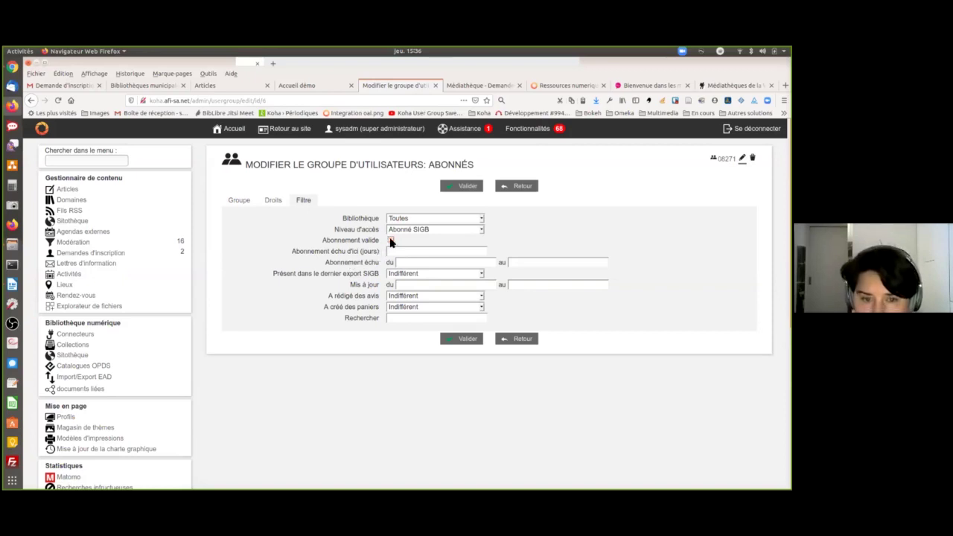
click(451, 187)
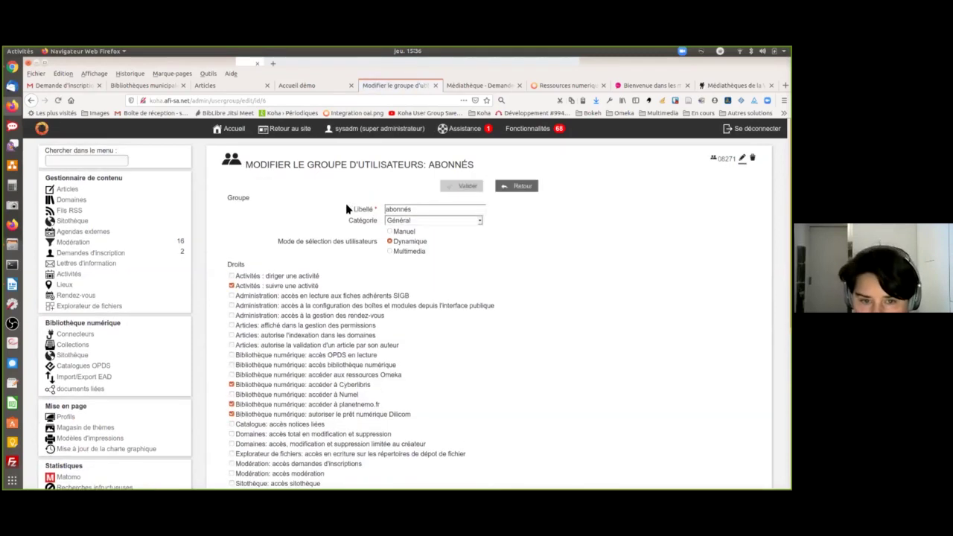
click(304, 200)
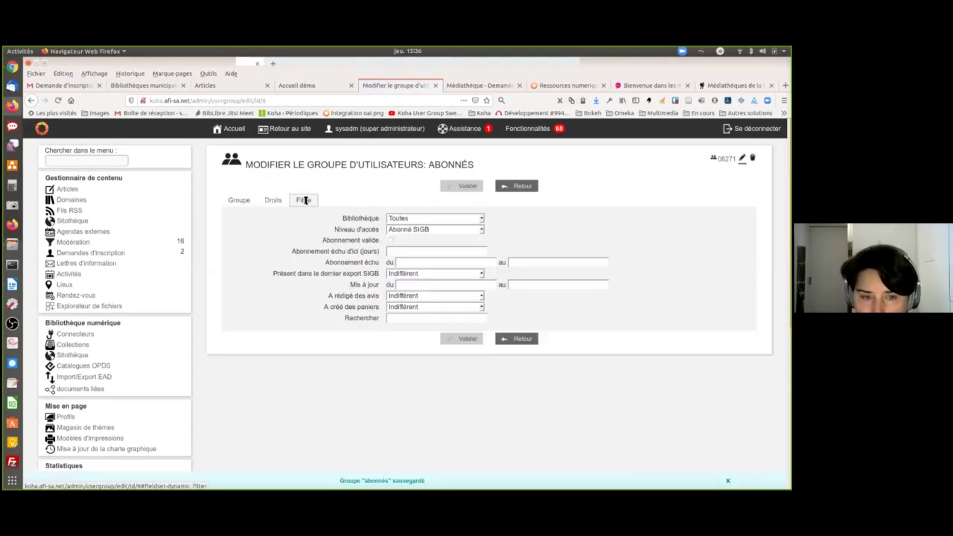
- Go back to the user groups list and expand the Général category to show its groups
scroll(248, 334, down, 5)
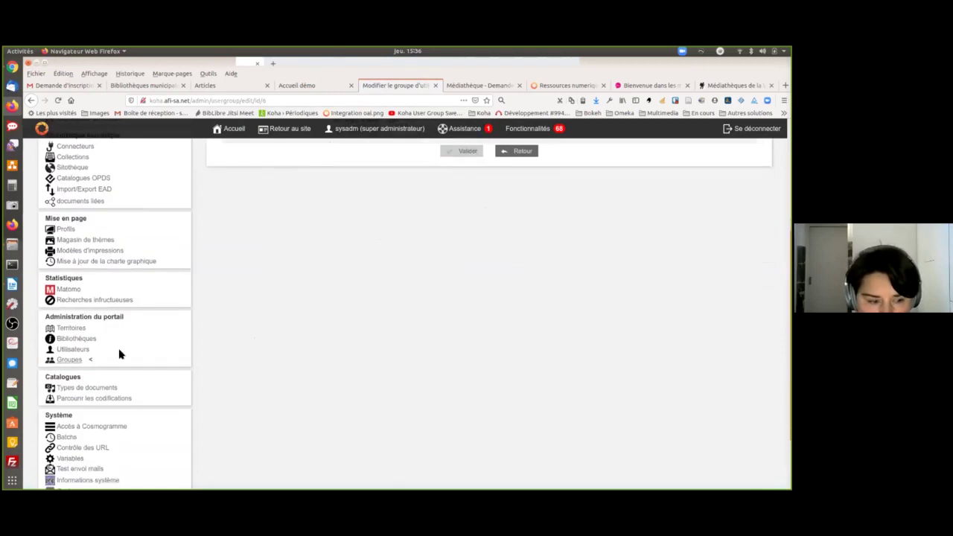
click(75, 362)
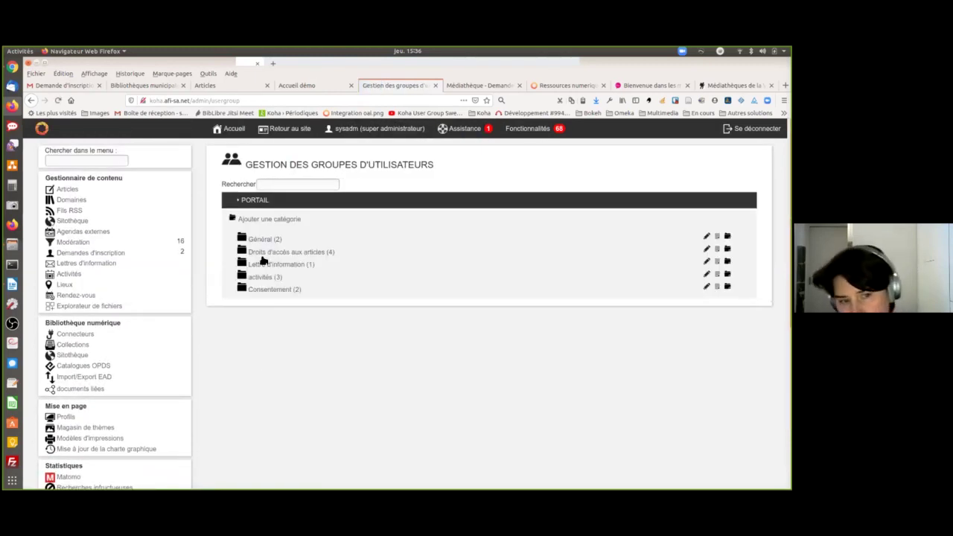
click(264, 241)
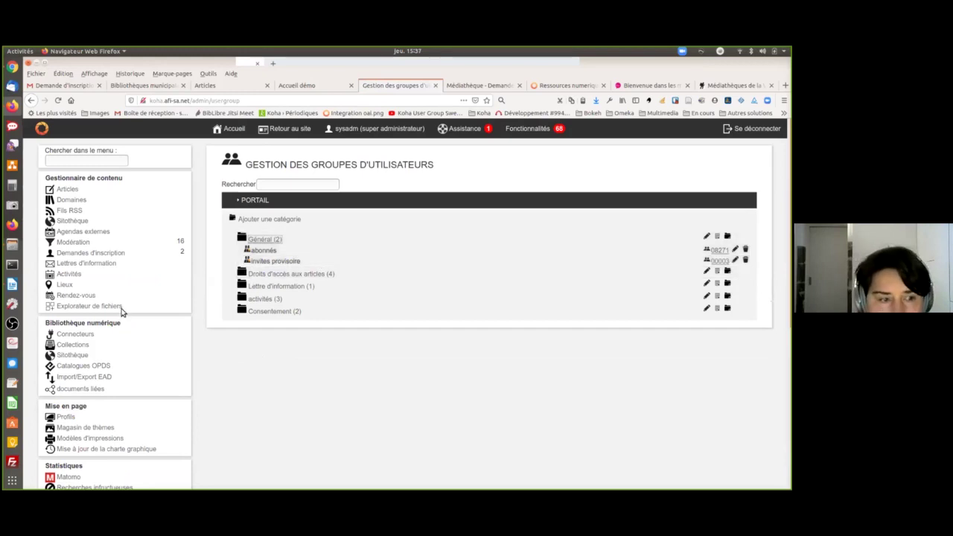
- Reopen the registration requests and review the pending entries and the administration options
click(95, 255)
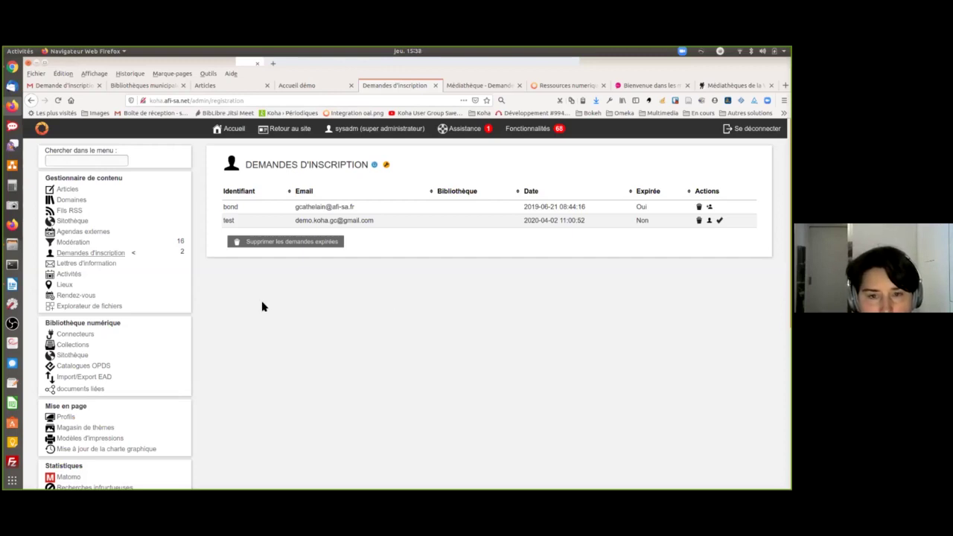
scroll(284, 347, down, 1)
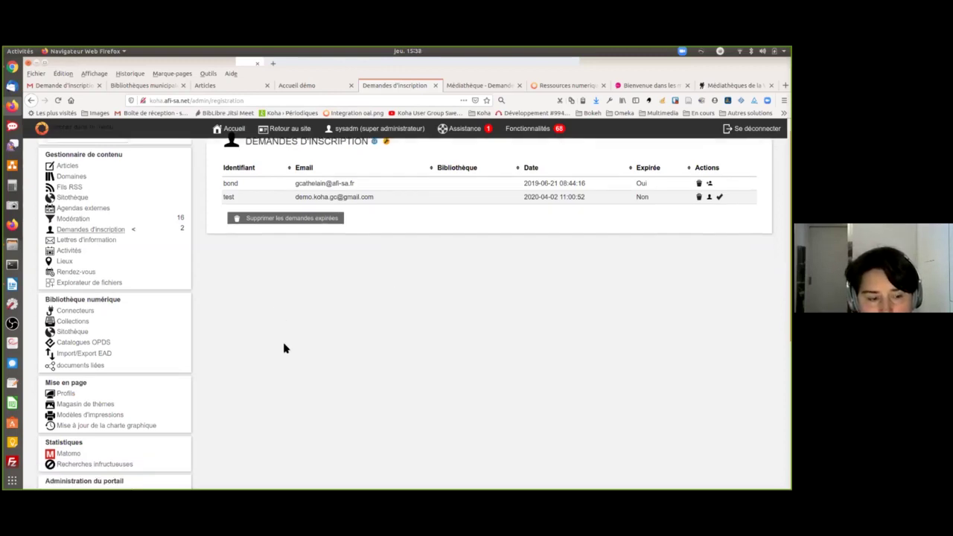
scroll(285, 348, down, 5)
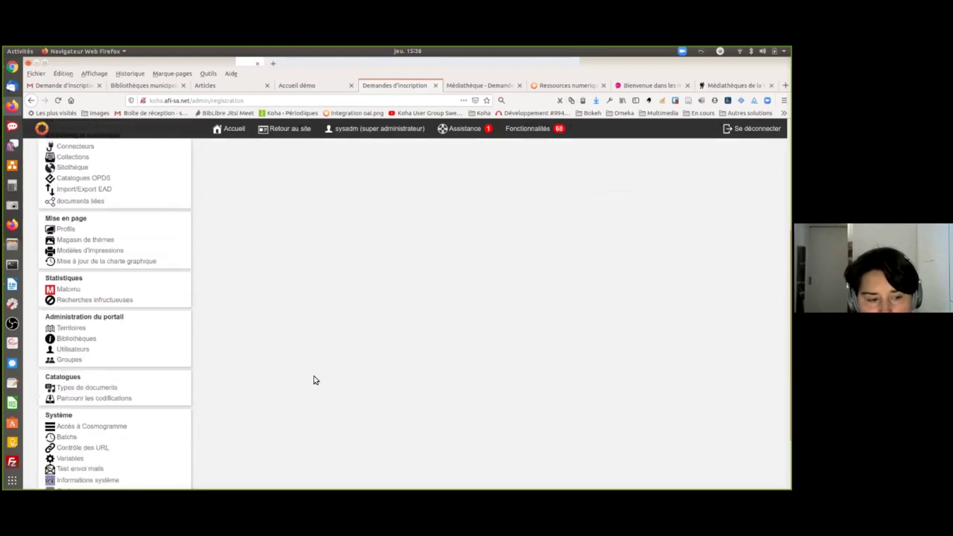
scroll(313, 380, up, 1)
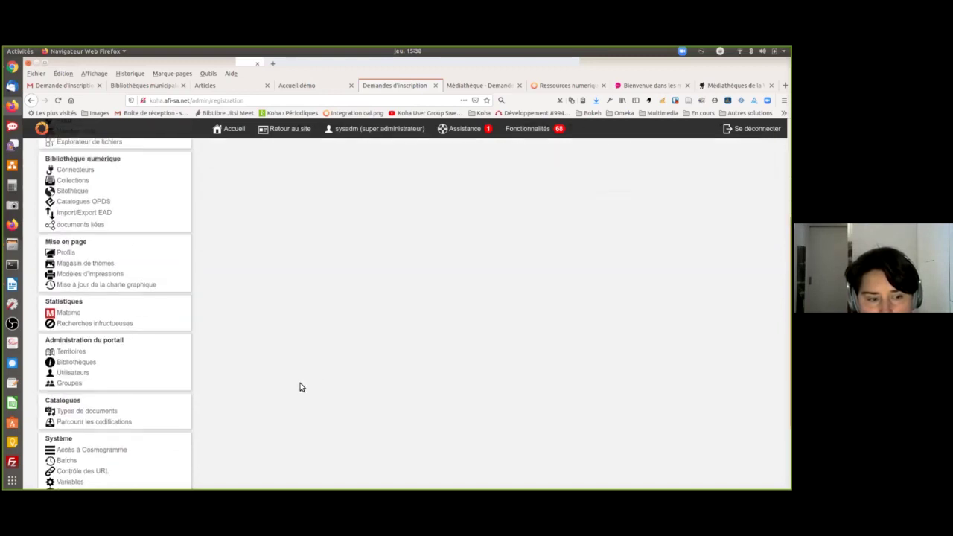
scroll(300, 387, up, 5)
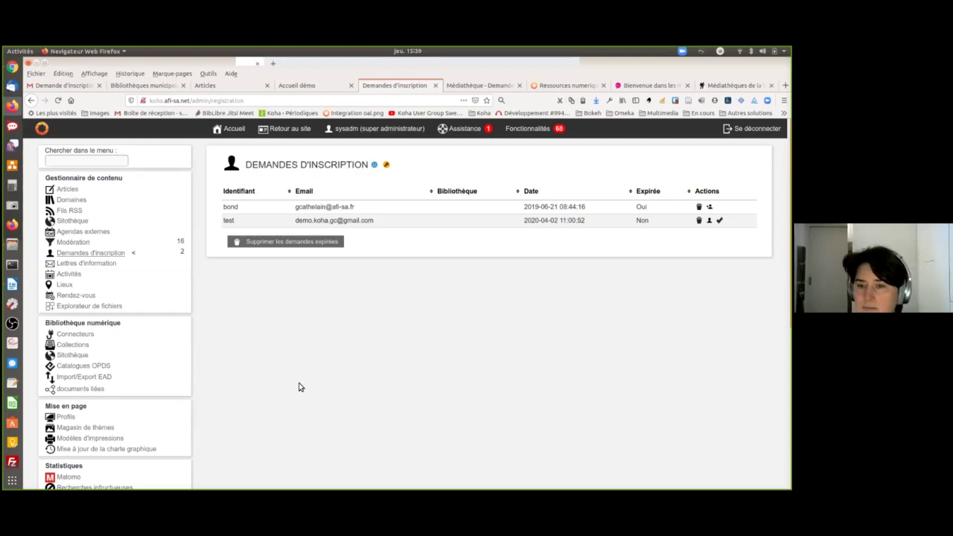
- Open the user management and search for users with access level Invité updated from 01/04/2020
scroll(231, 402, down, 5)
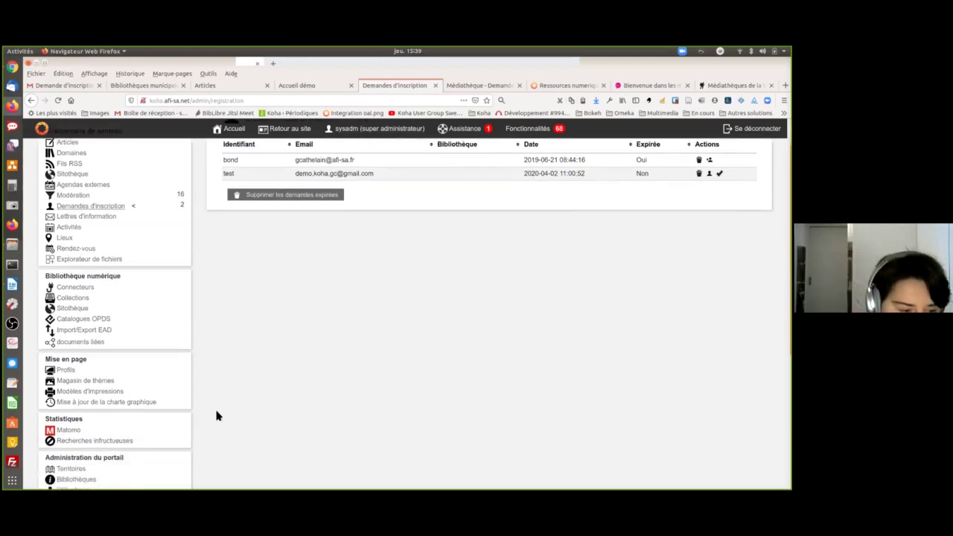
click(70, 350)
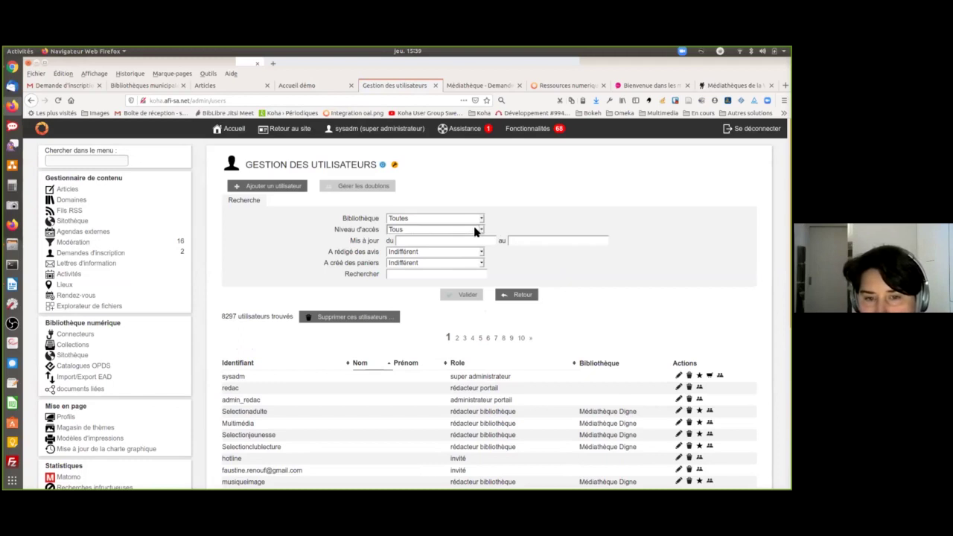
key(Down)
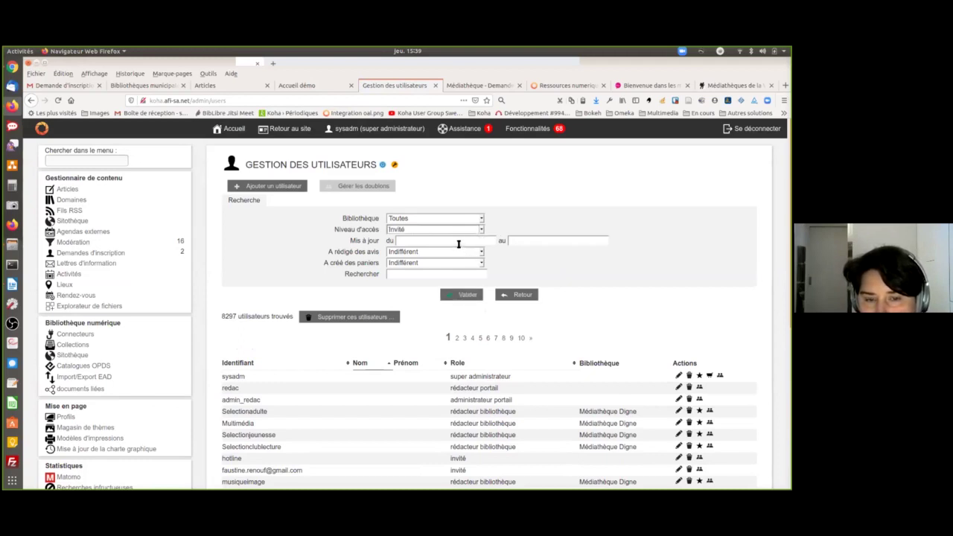
click(459, 241)
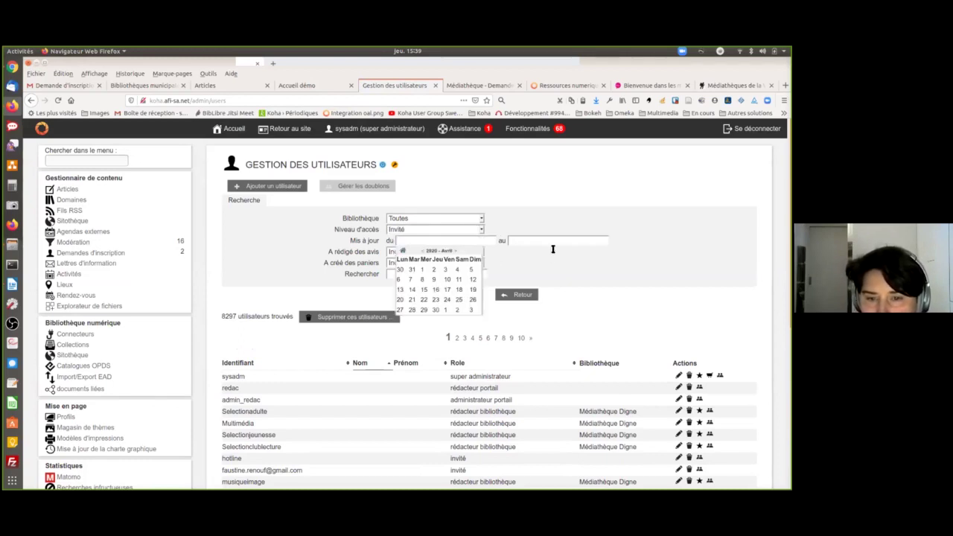
click(532, 239)
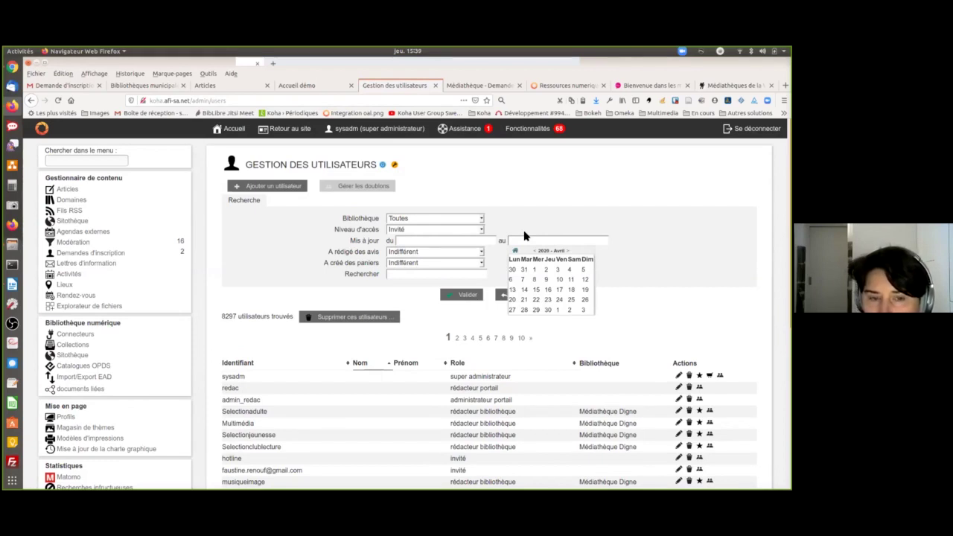
click(638, 268)
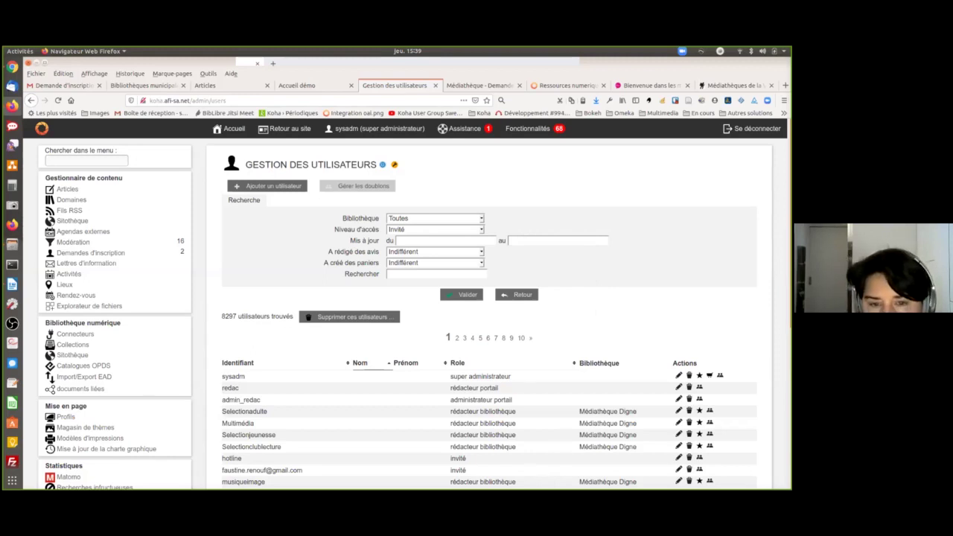
click(442, 243)
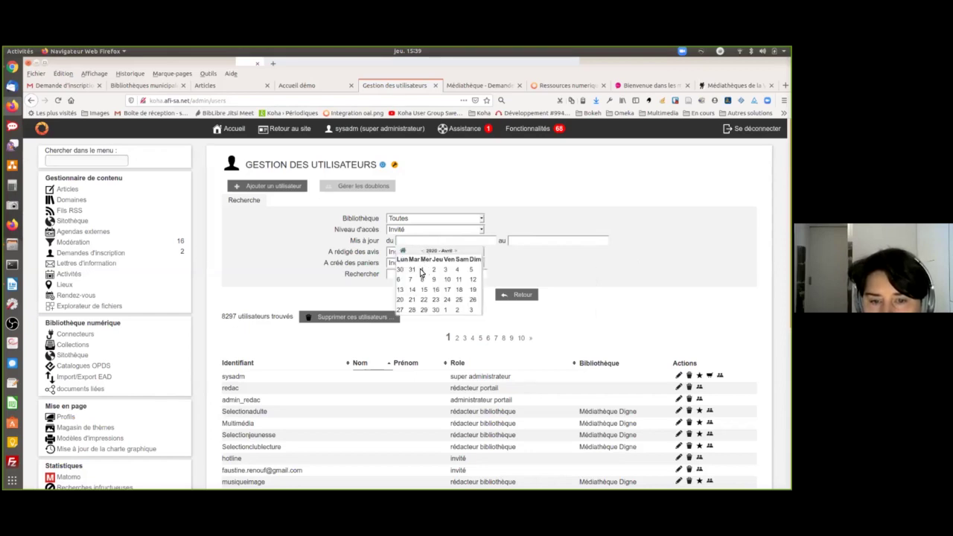
click(422, 270)
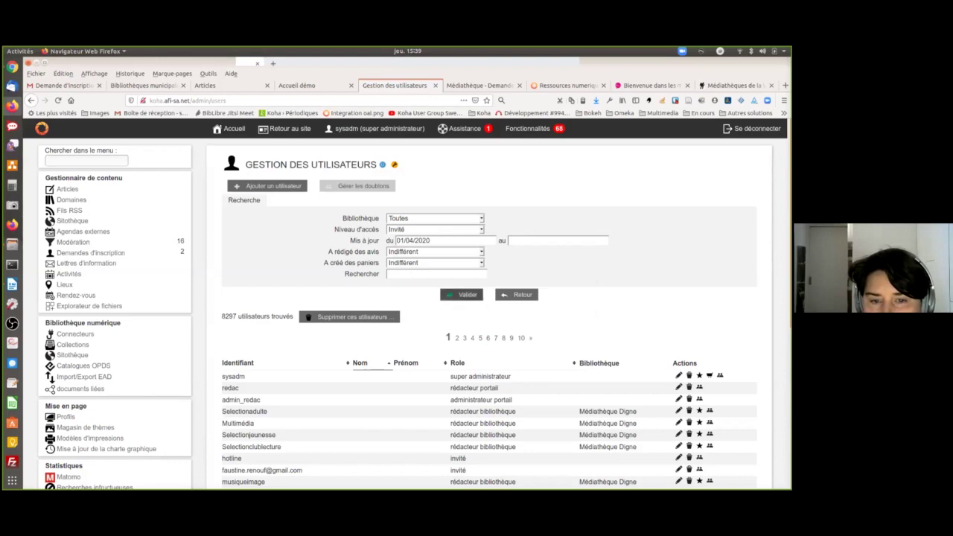
click(465, 295)
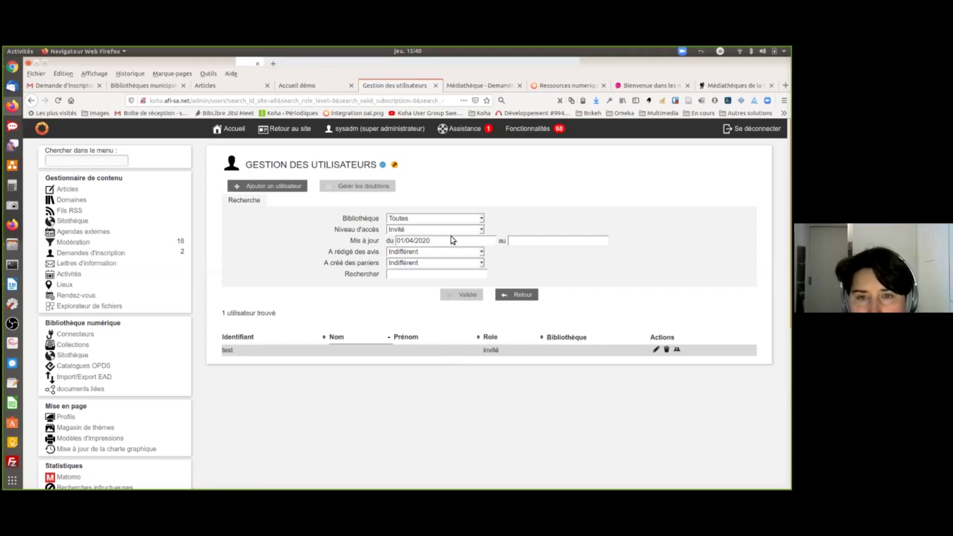
- In the registration request form's module properties, set the optional field Bibliothèque d'inscription to Affiché et obligatoire and save
click(479, 85)
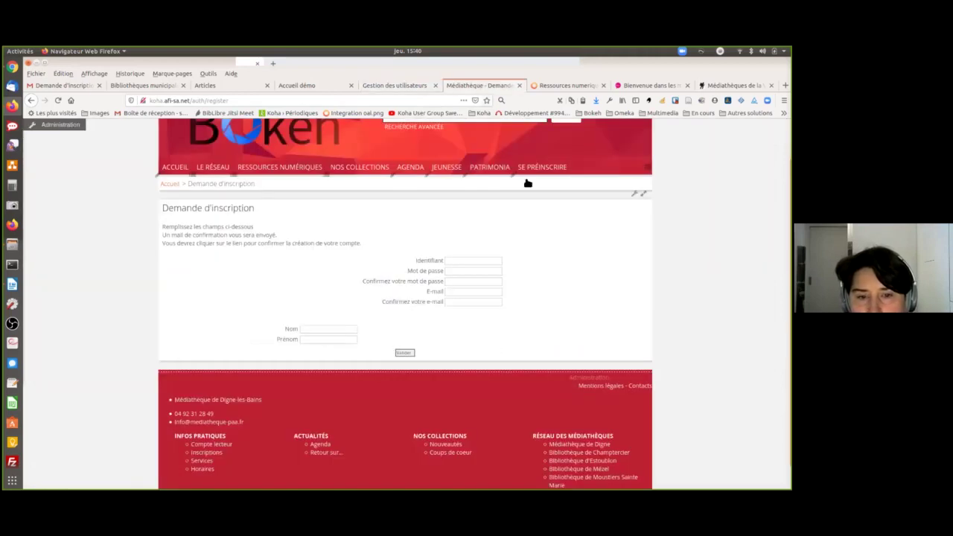
click(642, 193)
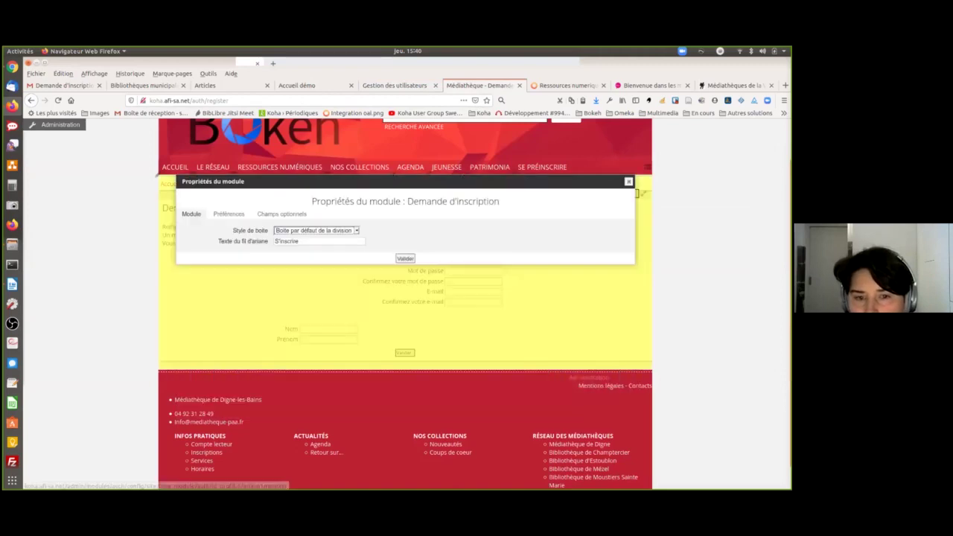
click(277, 215)
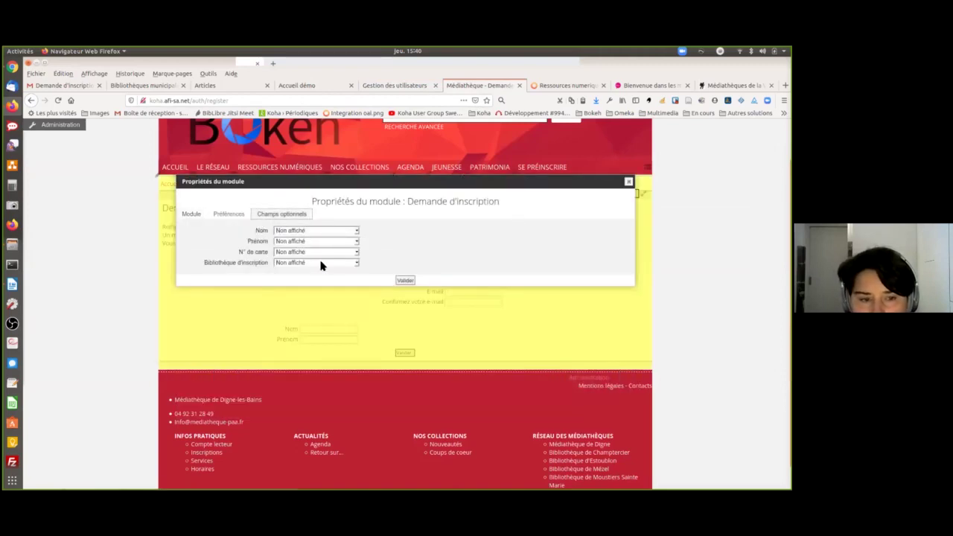
click(318, 262)
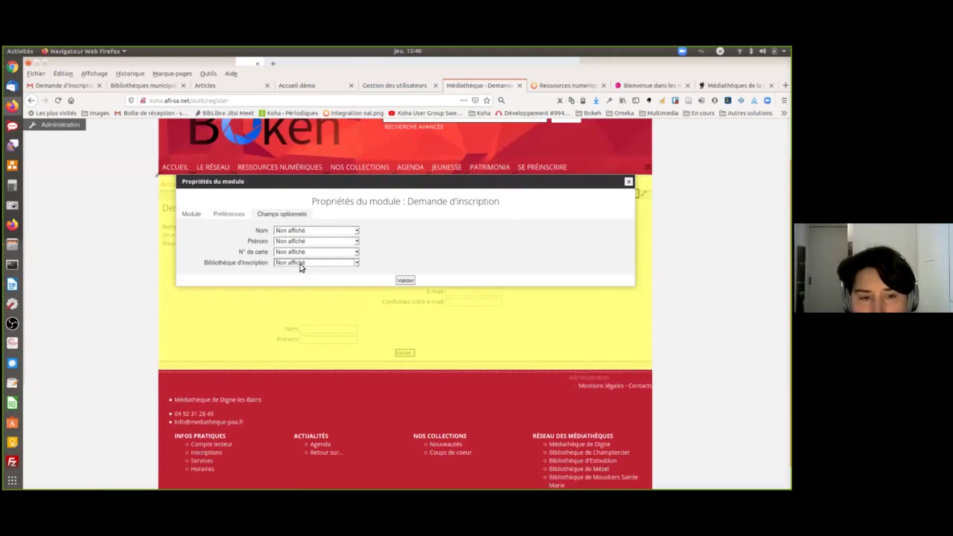
click(307, 299)
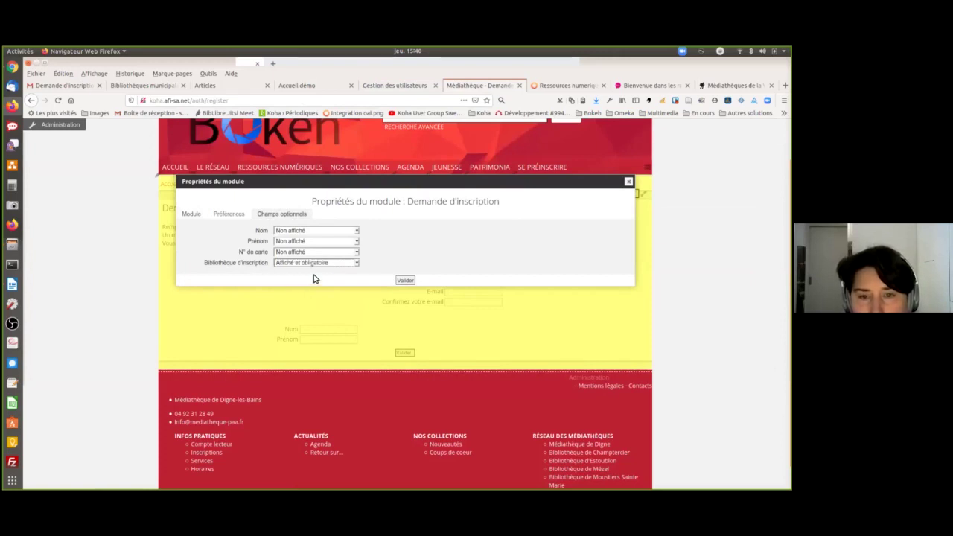
click(406, 282)
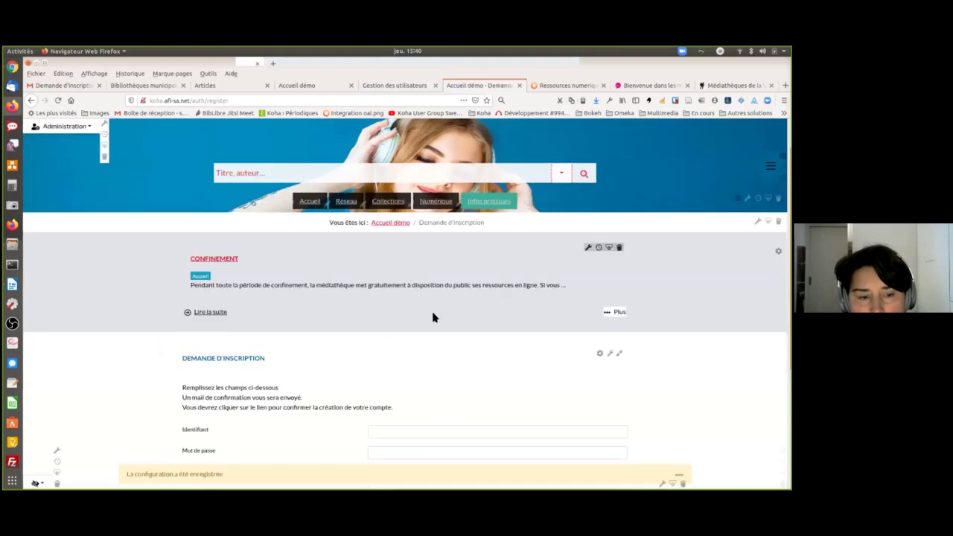
- Check the Bibliothèque de rattachement field in the public registration form and reload the page
scroll(478, 335, down, 3)
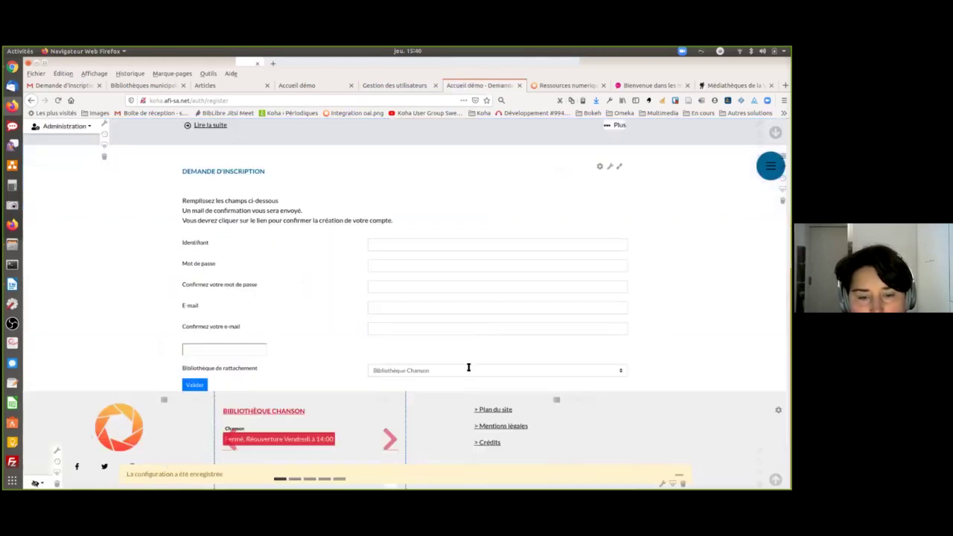
click(468, 368)
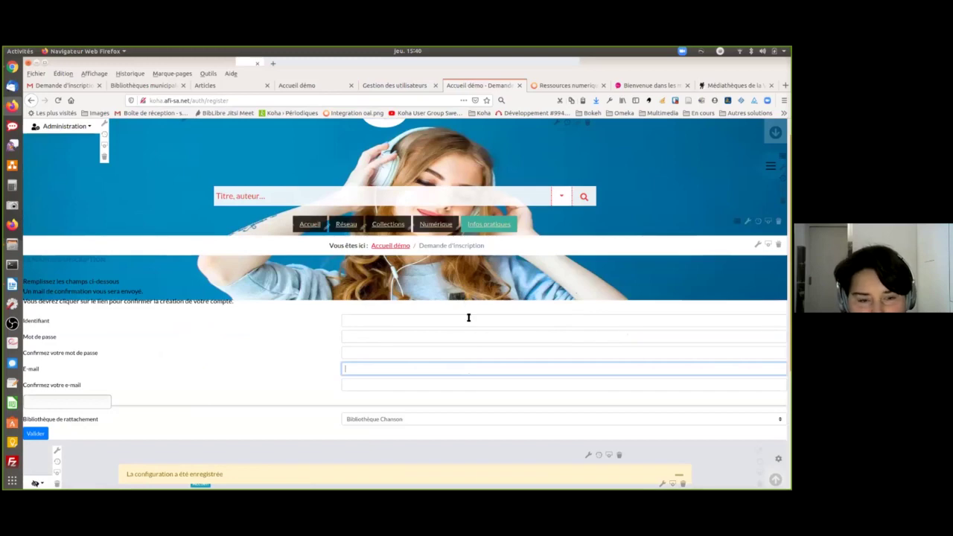
scroll(469, 319, down, 2)
click(283, 97)
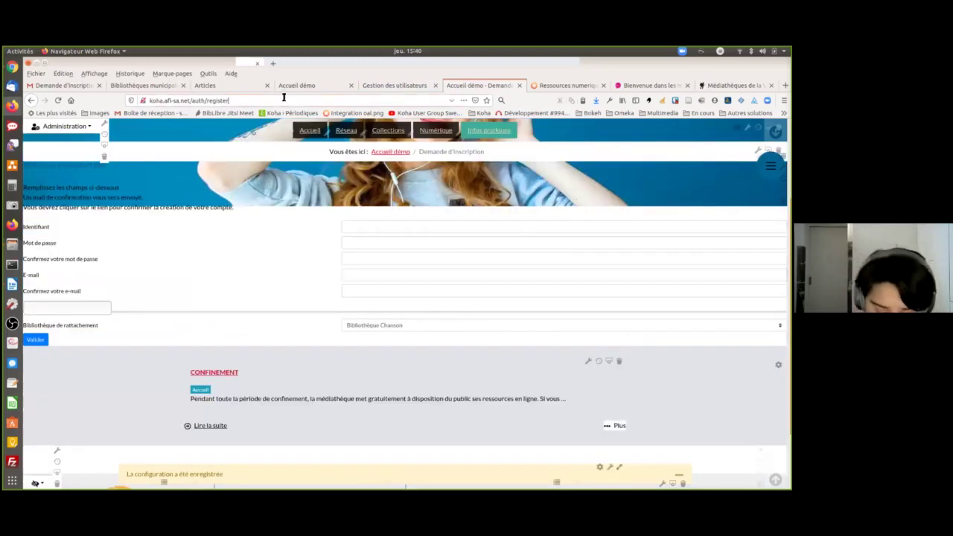
key(Return)
- Return to the user management and show the libraries available in the Bibliothèque search criterion
click(395, 85)
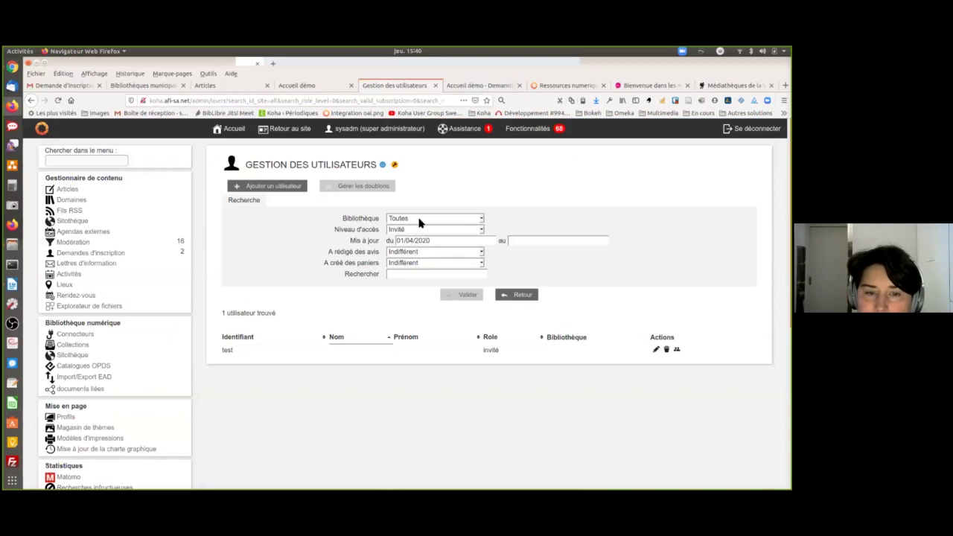
click(419, 221)
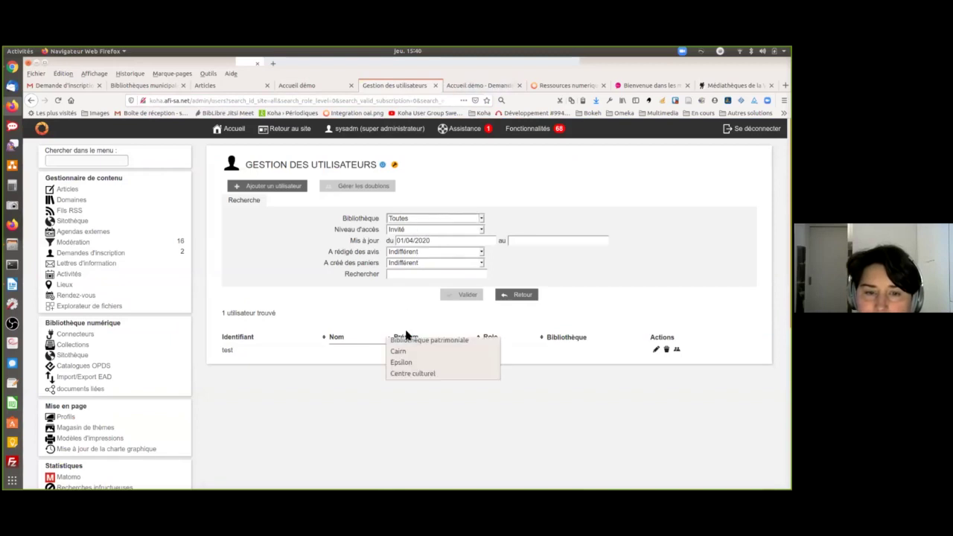
click(575, 274)
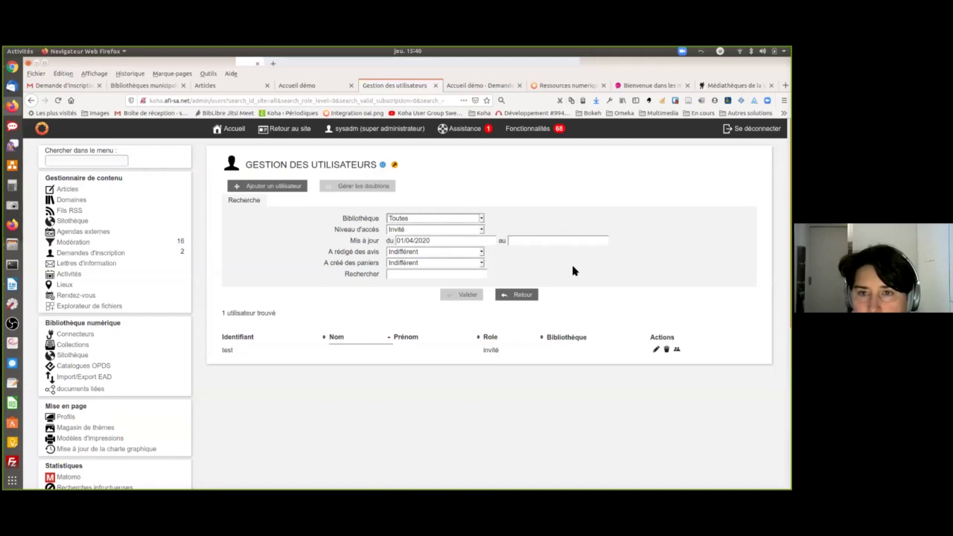
- Review the Bokeh wiki guide from creating the dedicated group to managing registrations, and close the registration form page
click(562, 84)
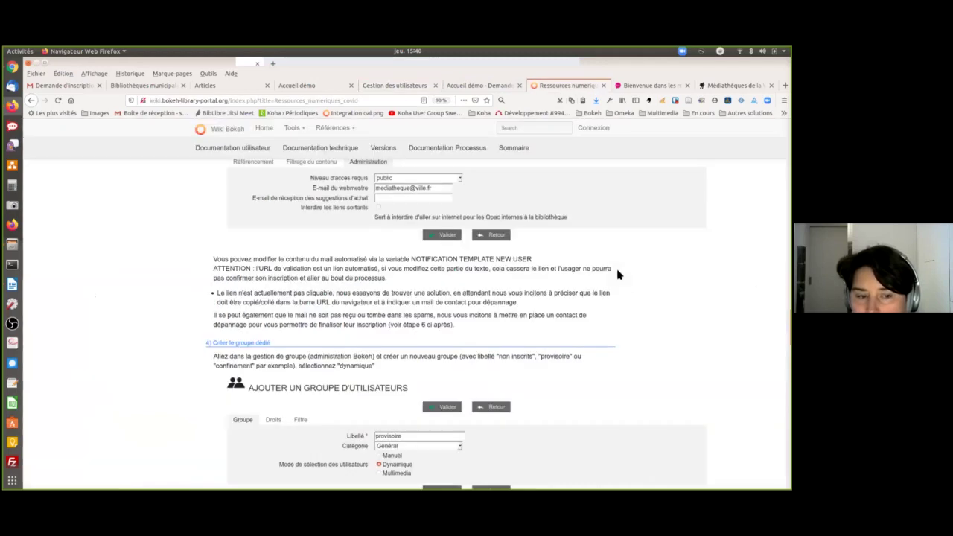
scroll(459, 328, down, 6)
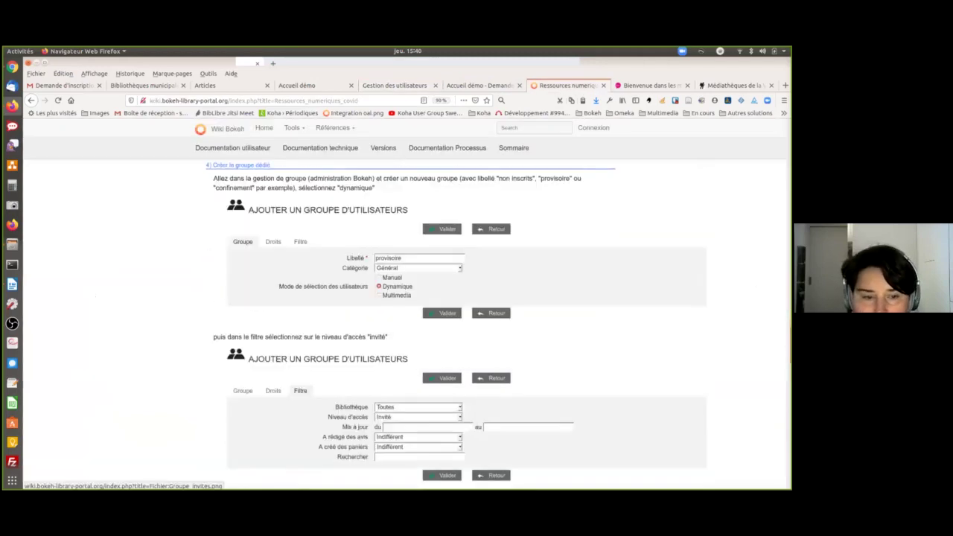
scroll(460, 327, down, 5)
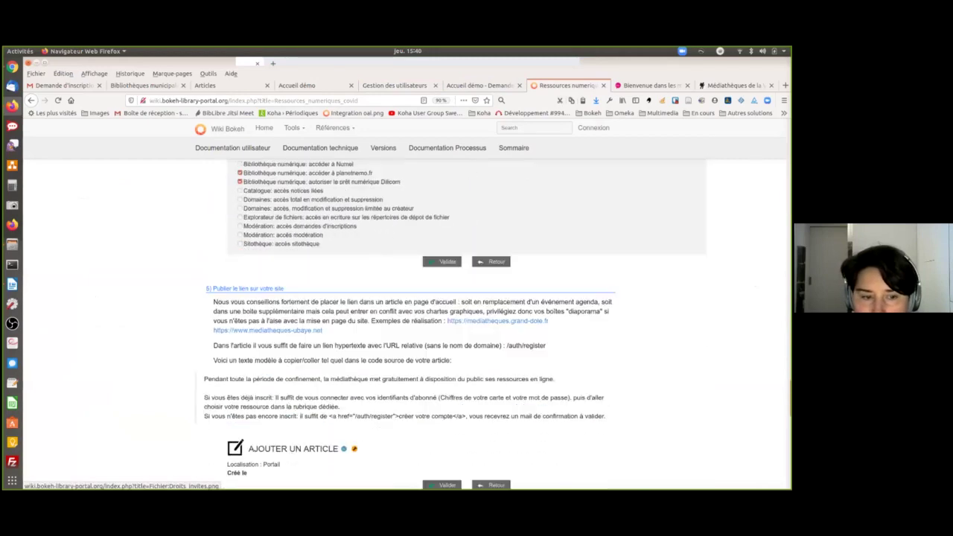
scroll(459, 328, down, 1)
scroll(459, 328, down, 2)
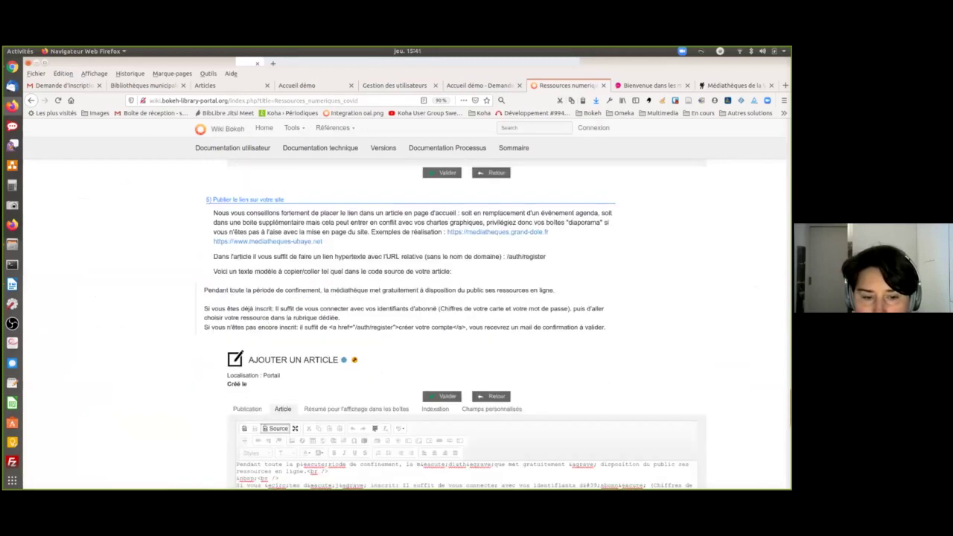
scroll(700, 298, down, 4)
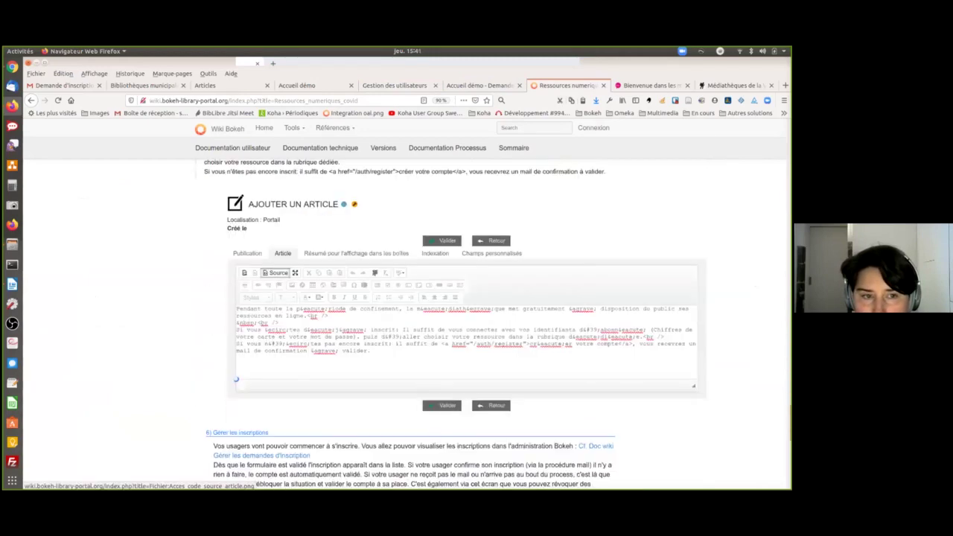
scroll(648, 242, down, 5)
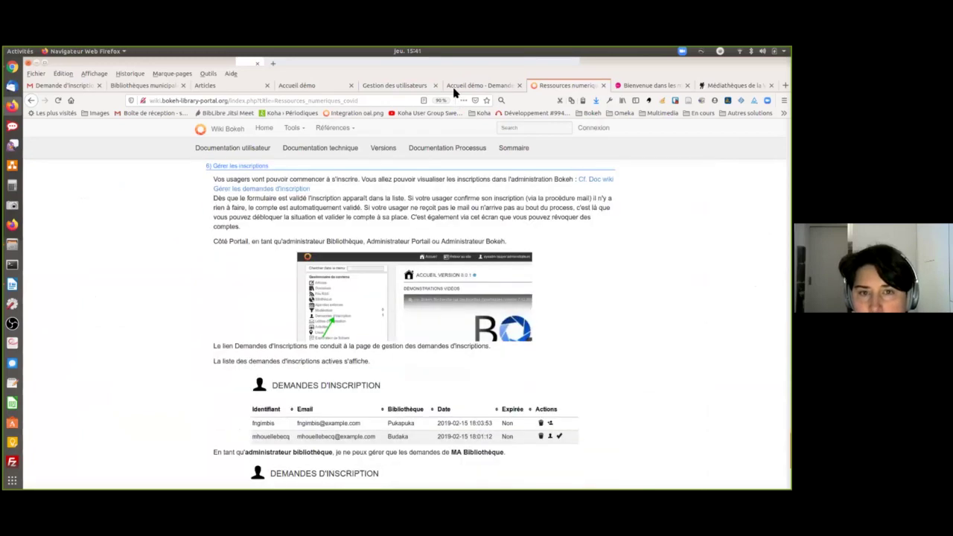
click(484, 87)
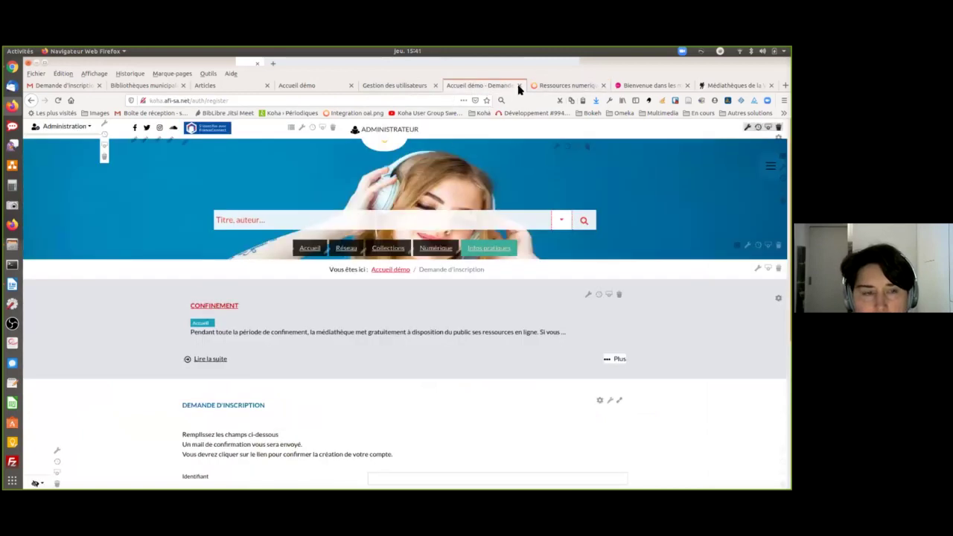
click(518, 86)
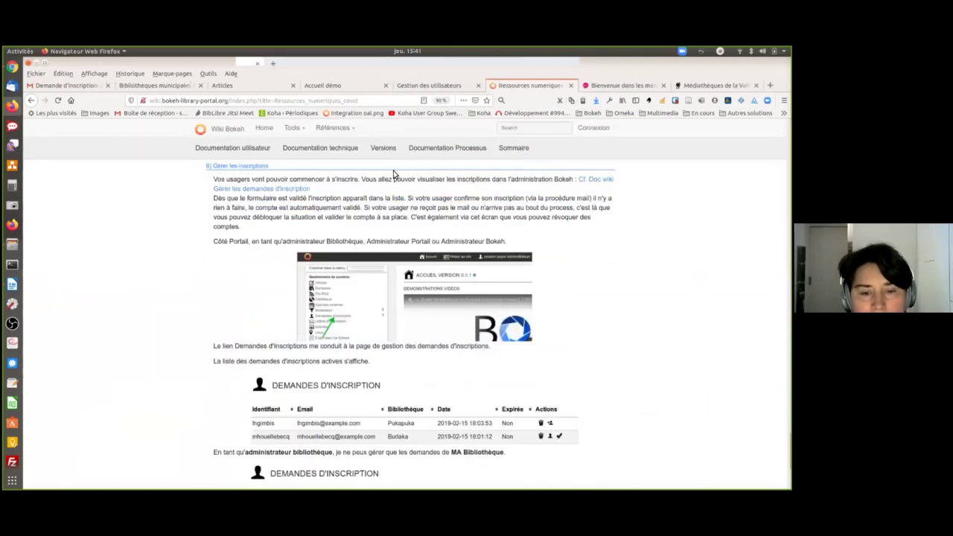